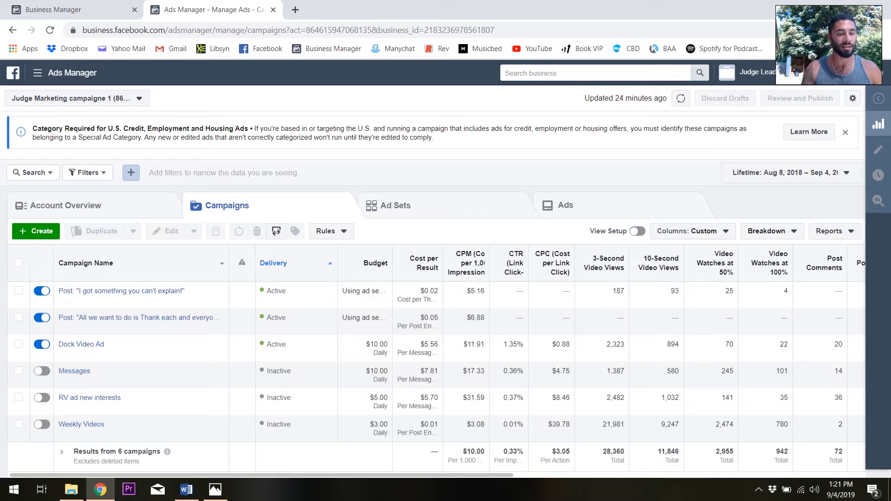
- Create a new campaign with the Engagement objective, using the post engagement type
click(36, 231)
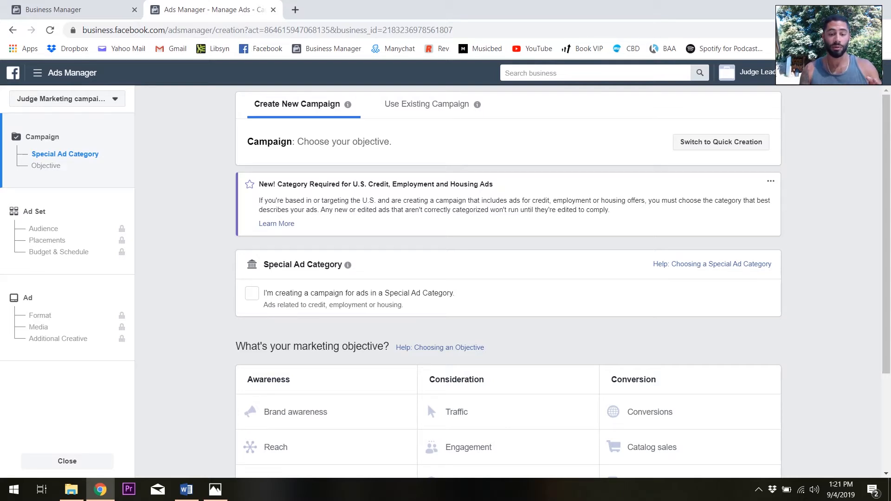
scroll(508, 278, down, 3)
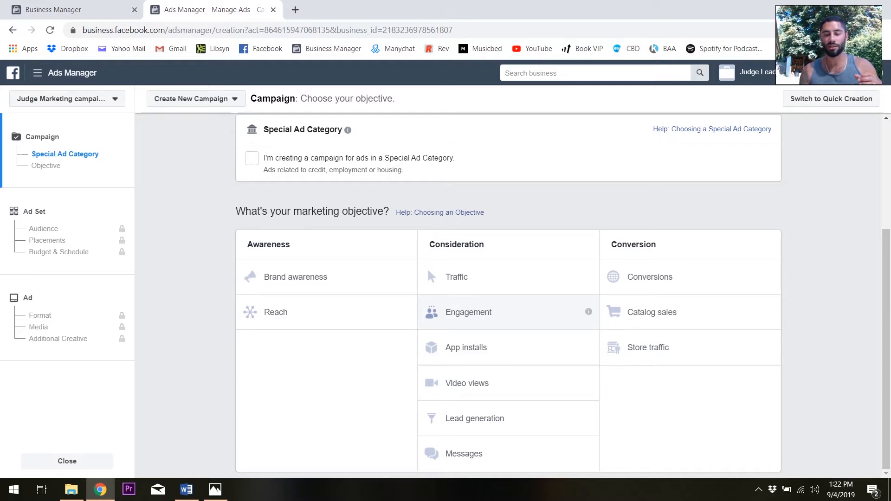
click(508, 312)
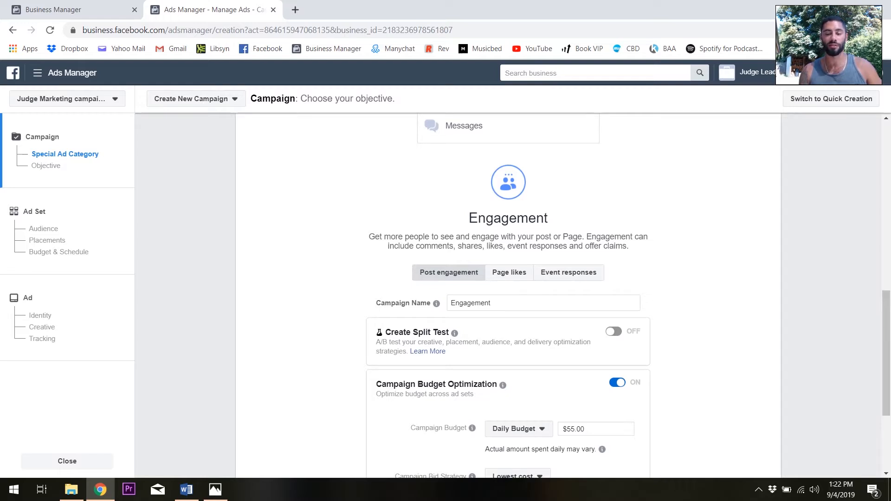
drag(503, 303, 429, 304)
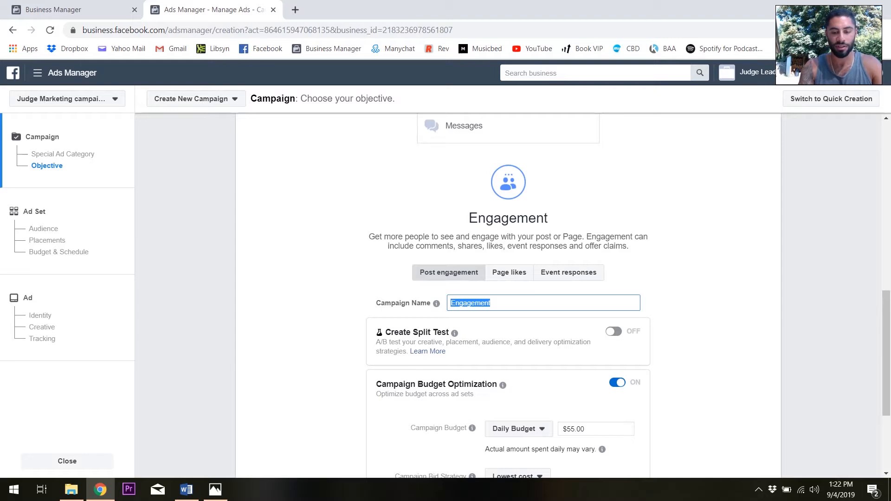
click(341, 304)
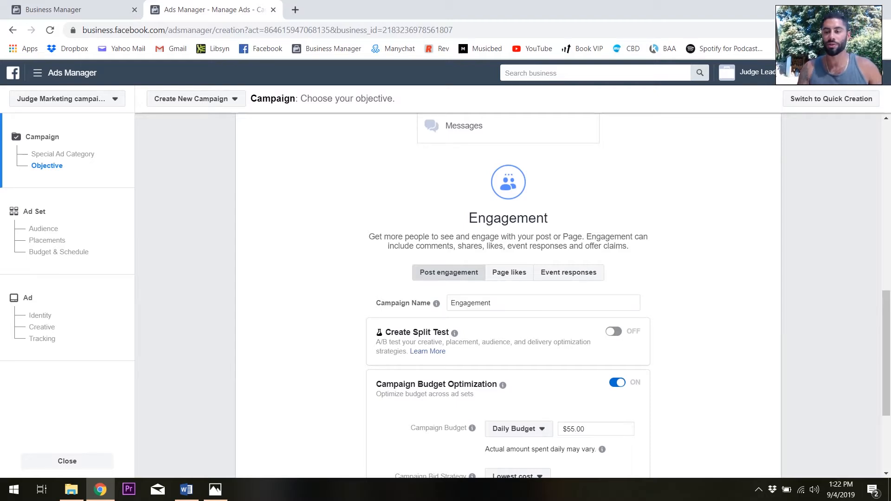
- Set the campaign's daily budget to $5 and continue to the ad set
scroll(508, 297, down, 3)
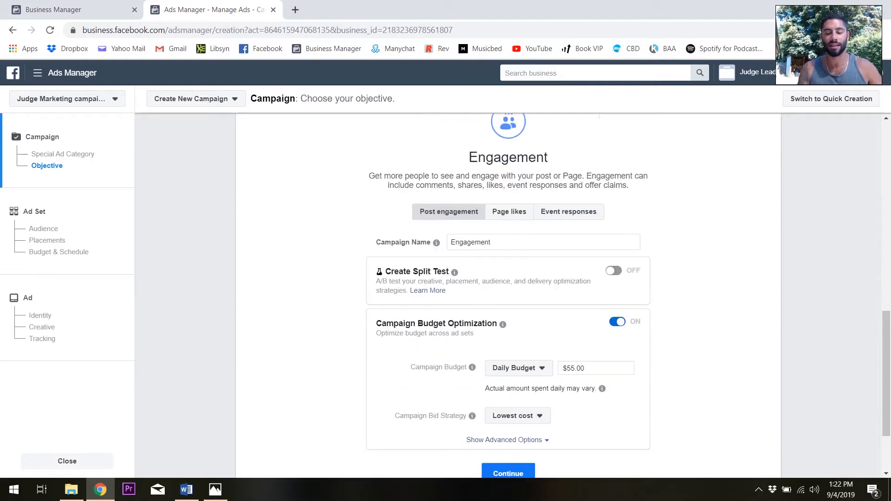
drag(591, 313, 472, 313)
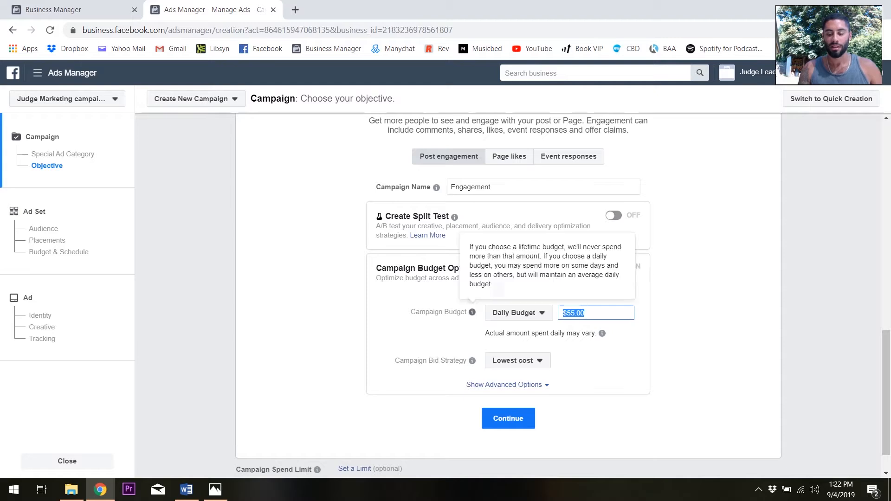
text(5)
click(316, 320)
click(508, 418)
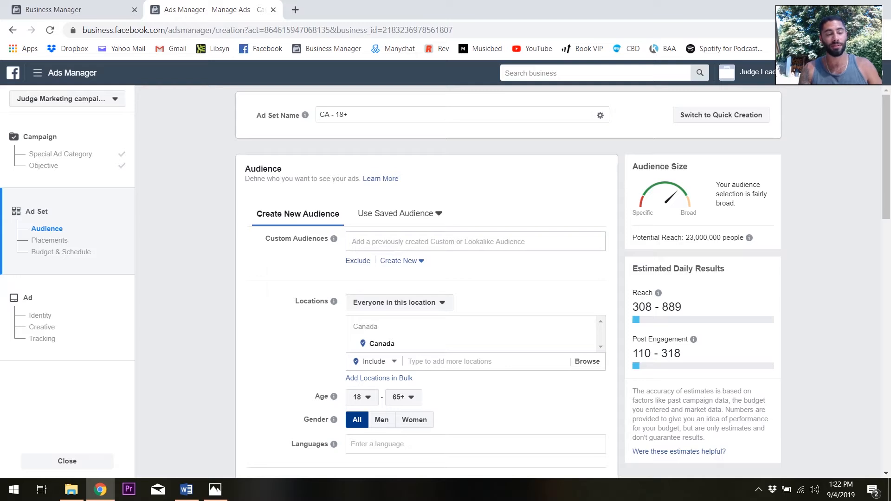
- Add the United States to the audience locations
scroll(510, 278, down, 1)
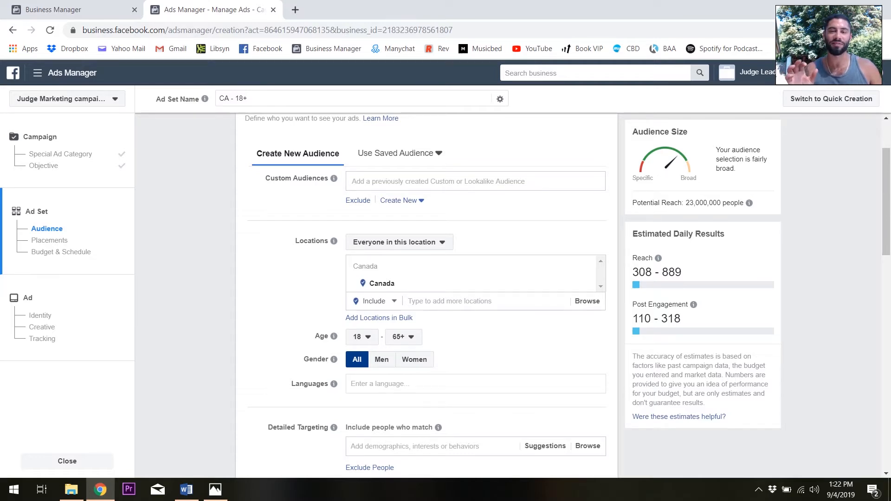
scroll(417, 241, up, 2)
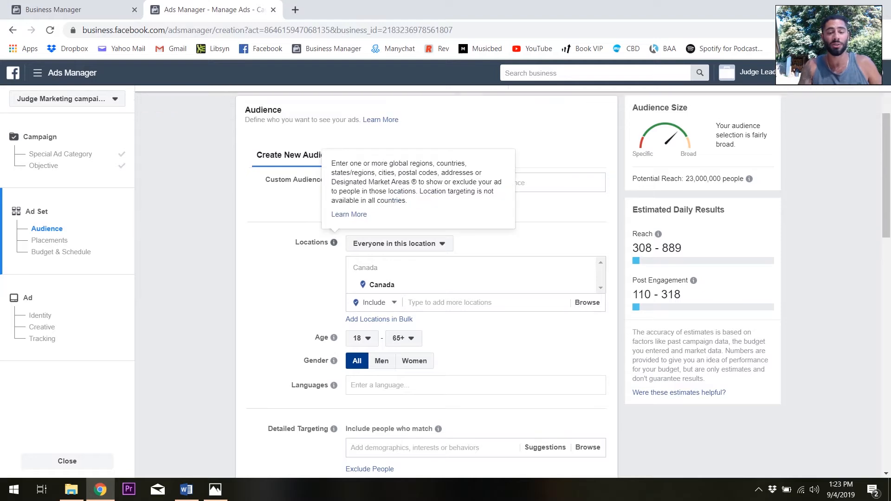
click(449, 302)
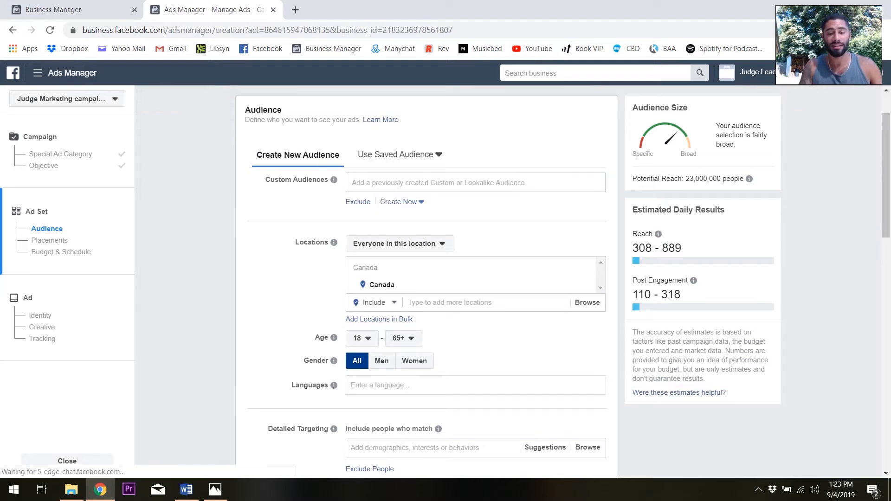
text(united)
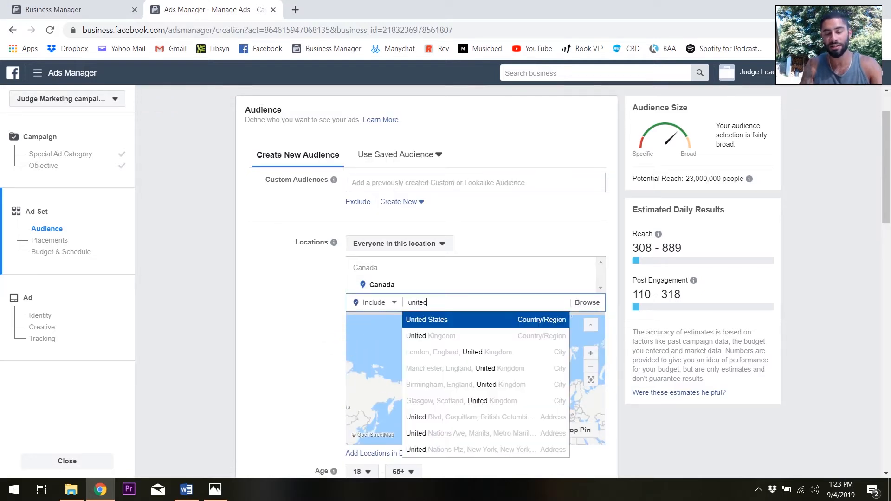
key(Return)
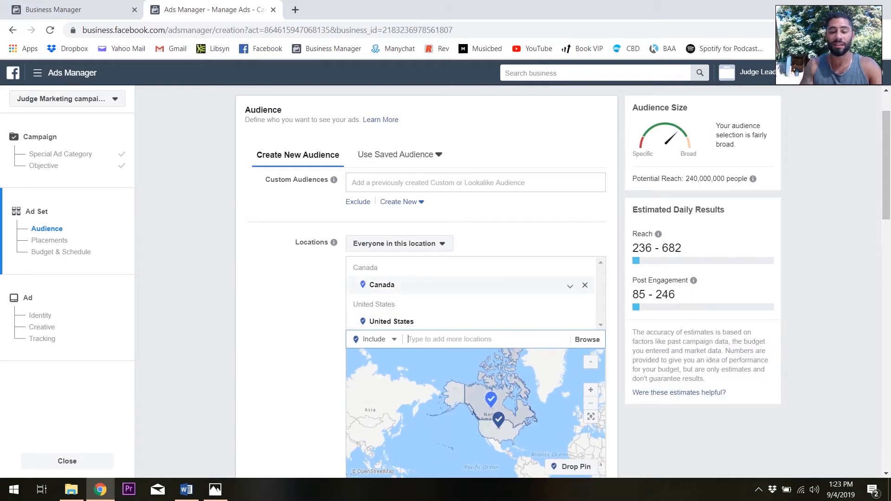
- Remove Canada and the United States from the audience locations and add Dawson Creek, British Columbia
click(584, 285)
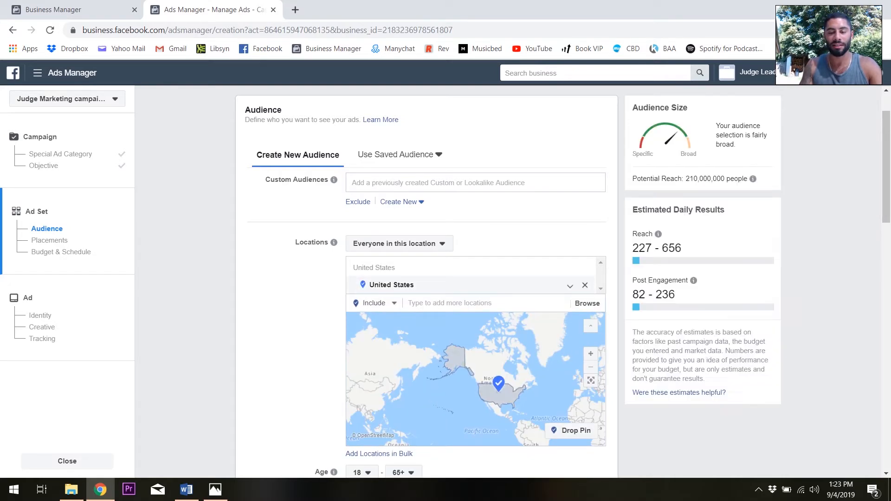
click(584, 284)
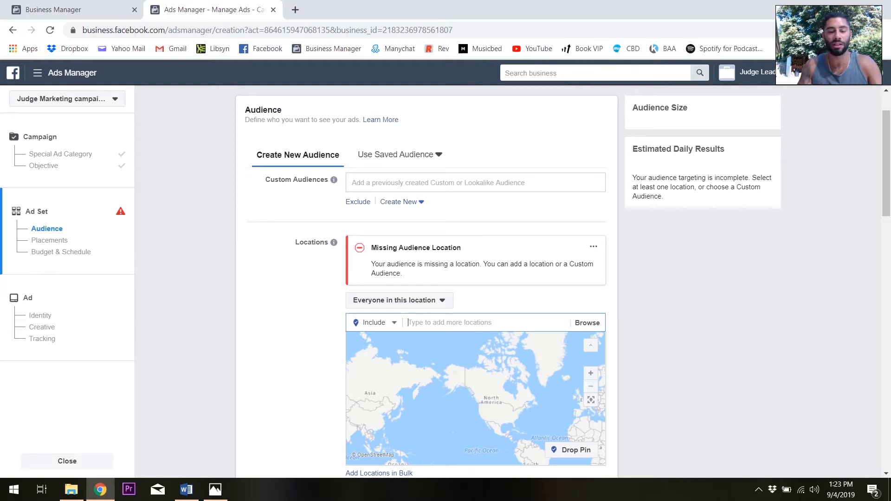
text(dawson creek)
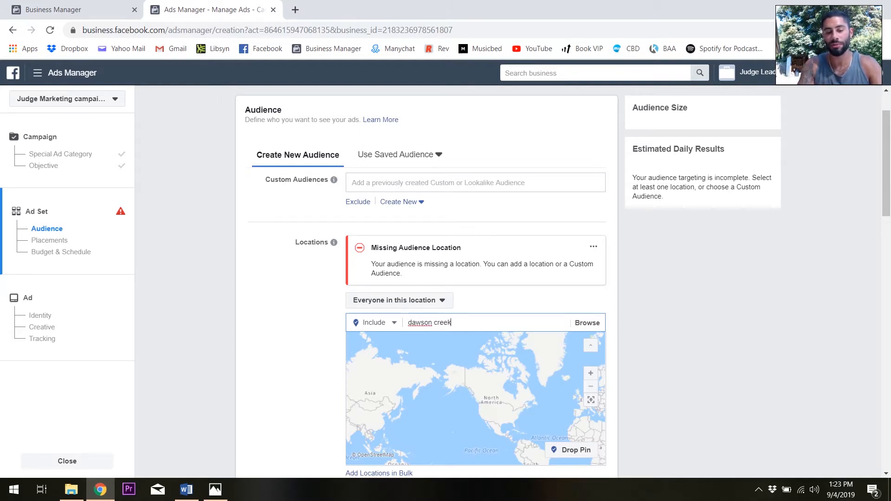
key(Return)
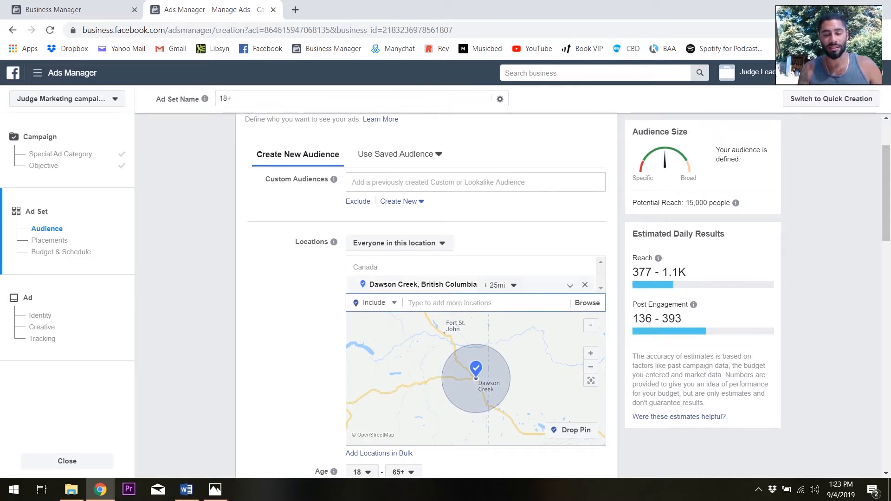
- Extend the targeting radius around Dawson Creek to 50 mi
click(498, 285)
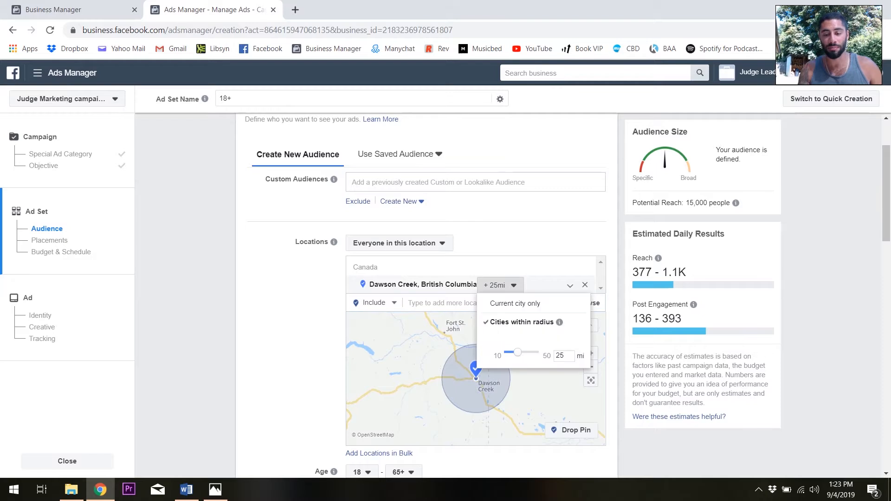
drag(518, 352, 539, 352)
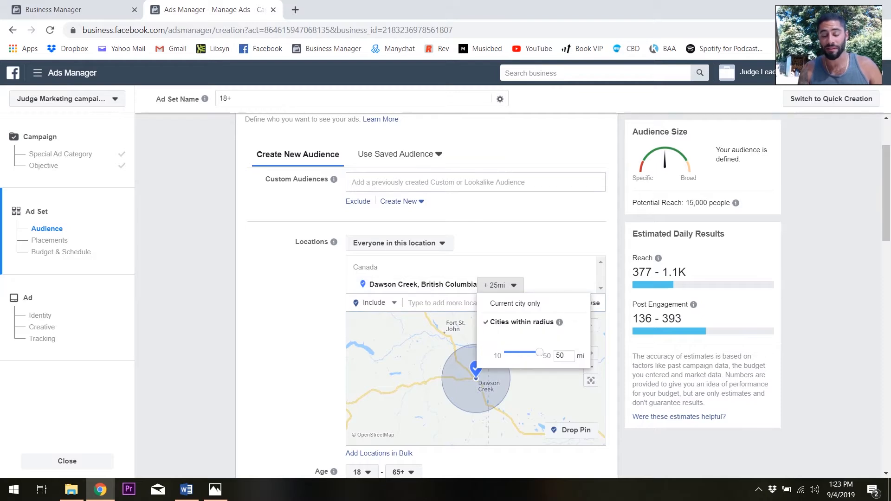
click(611, 353)
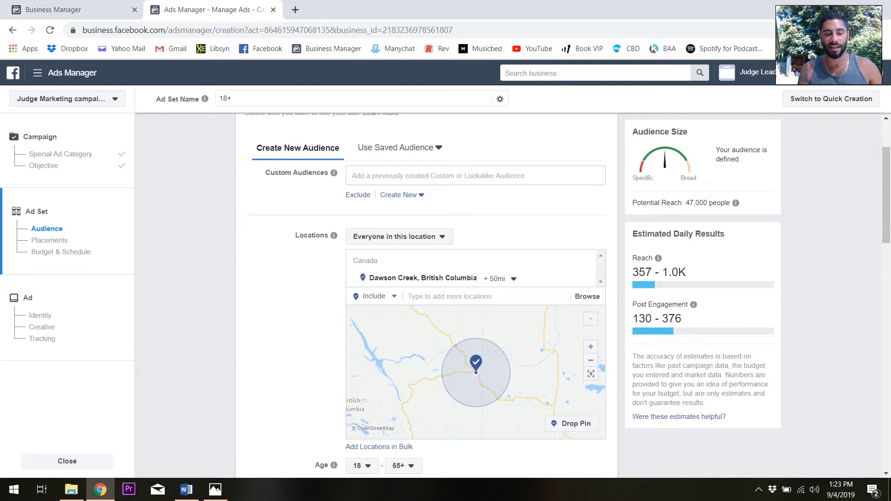
- Set the audience age range to 24–45
scroll(427, 297, down, 4)
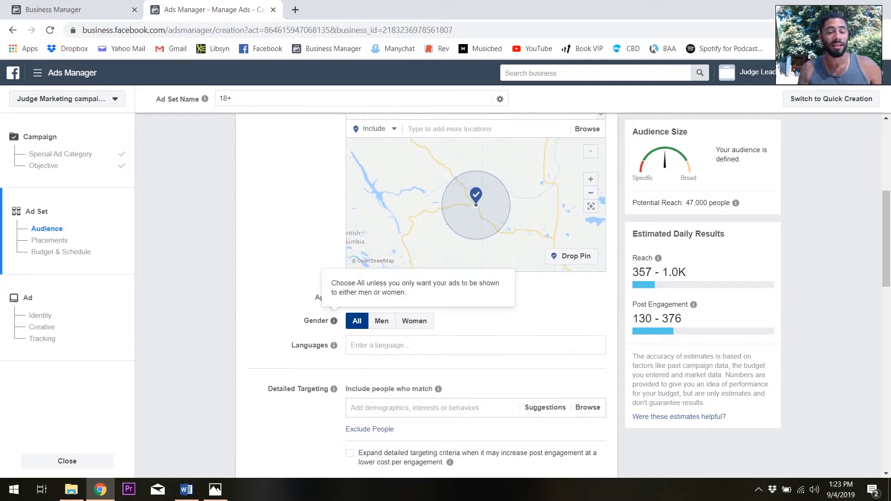
click(361, 298)
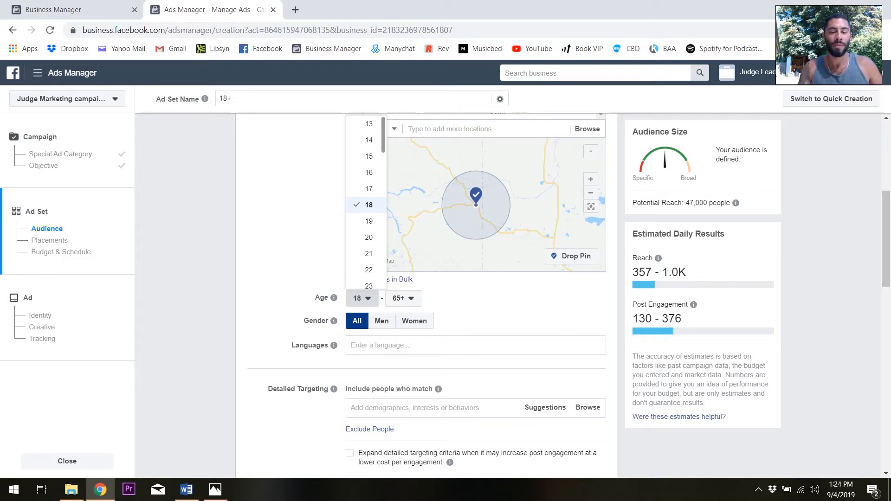
scroll(369, 244, down, 1)
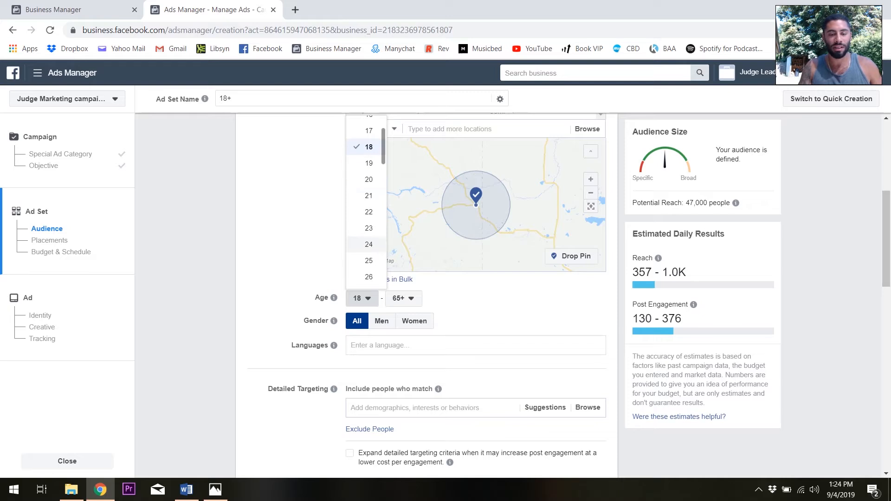
click(369, 244)
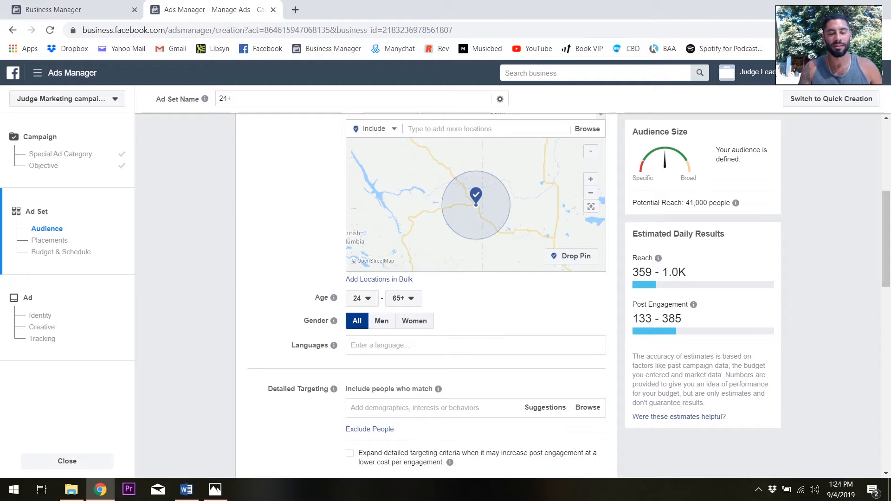
click(403, 298)
scroll(408, 193, up, 1)
scroll(409, 193, up, 2)
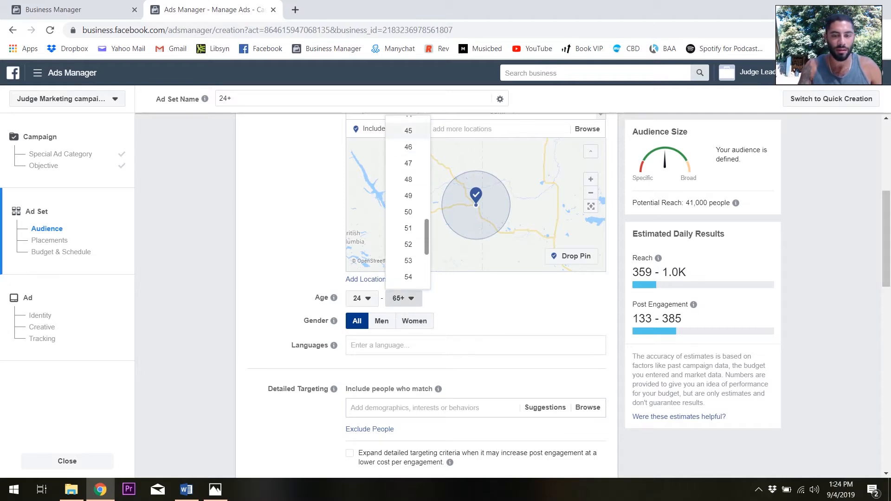
click(408, 130)
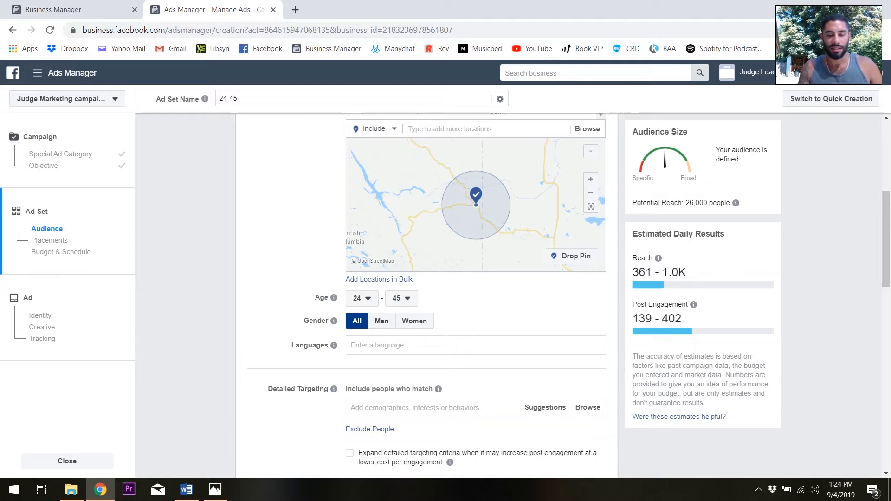
- Review the location and age targeting, and examine the audience's potential reach and estimated daily reach
scroll(427, 279, up, 4)
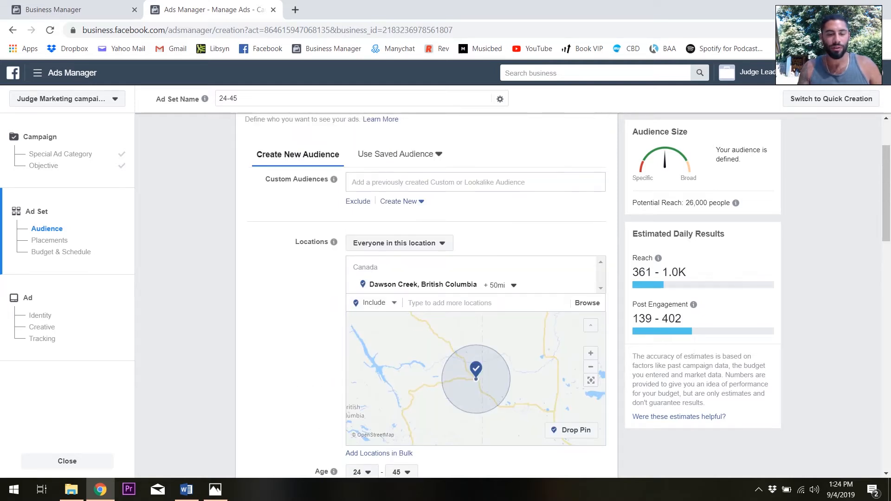
scroll(473, 227, down, 1)
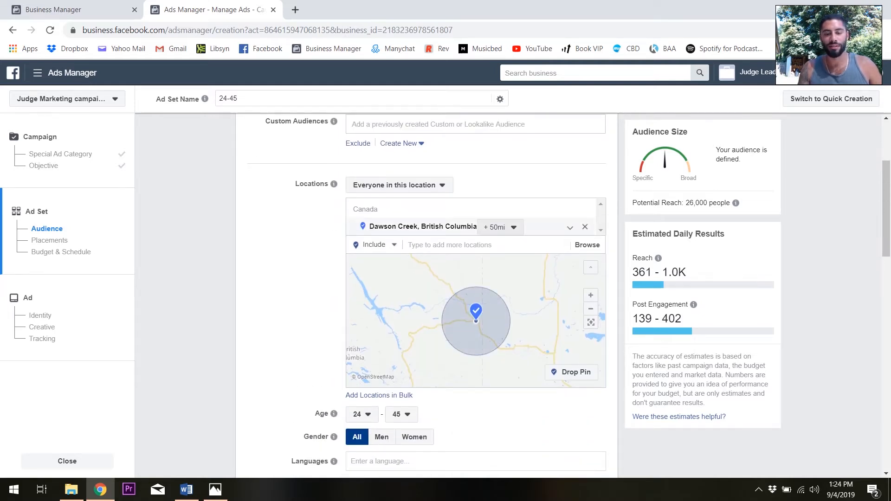
scroll(426, 278, down, 2)
mouse_move(334, 321)
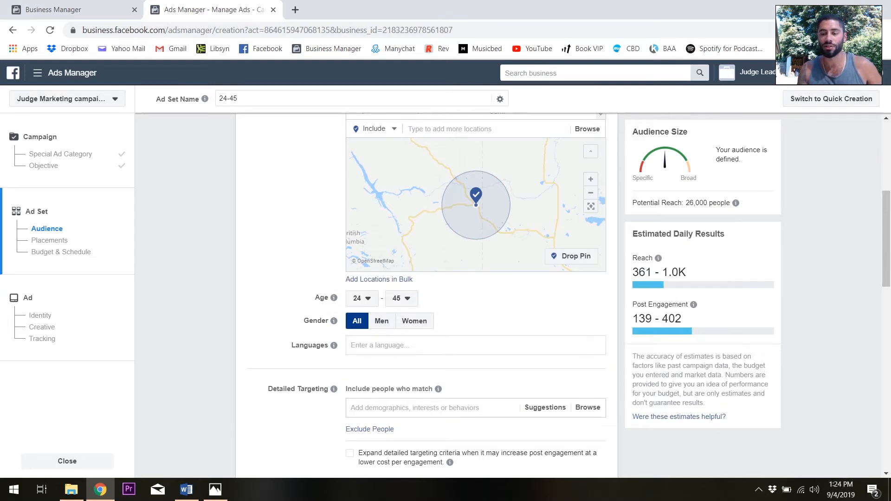
drag(685, 203, 726, 202)
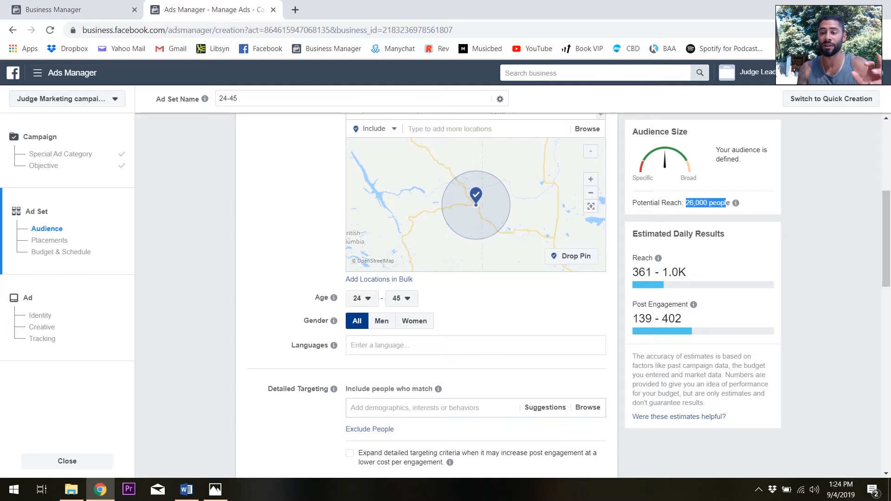
drag(633, 272, 687, 272)
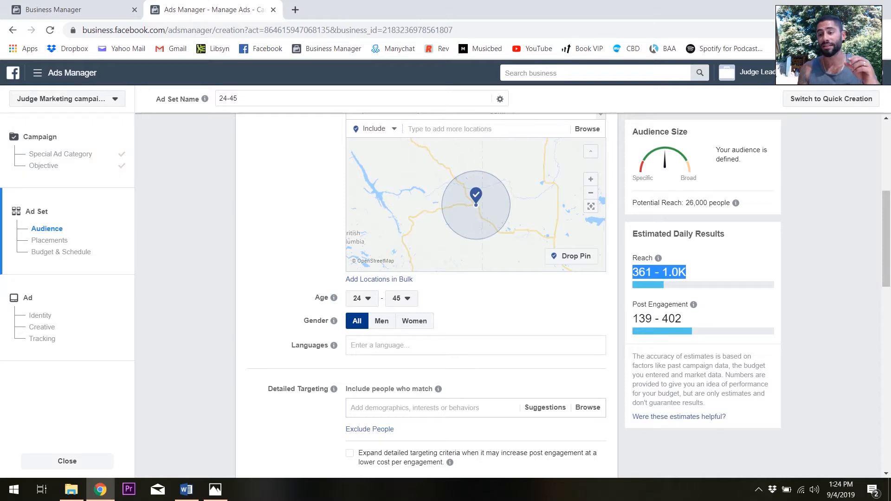
click(700, 273)
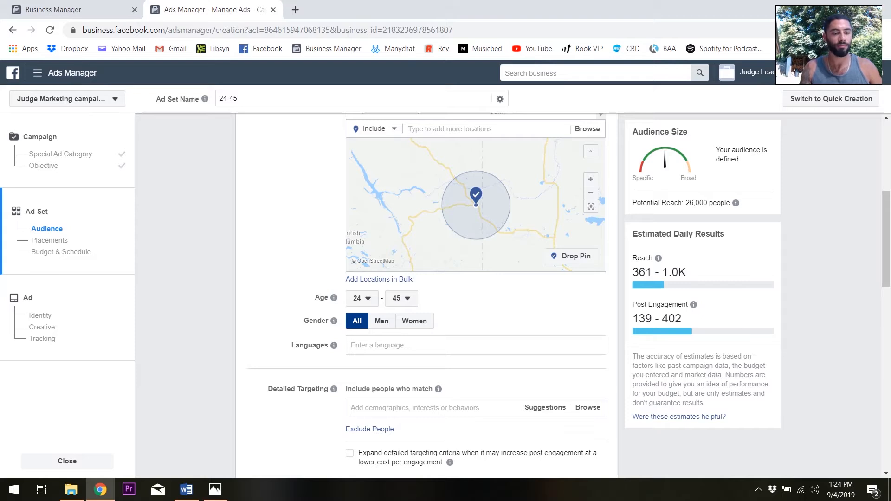
- Add Ice hockey as an interest in the audience's detailed targeting
scroll(425, 297, down, 4)
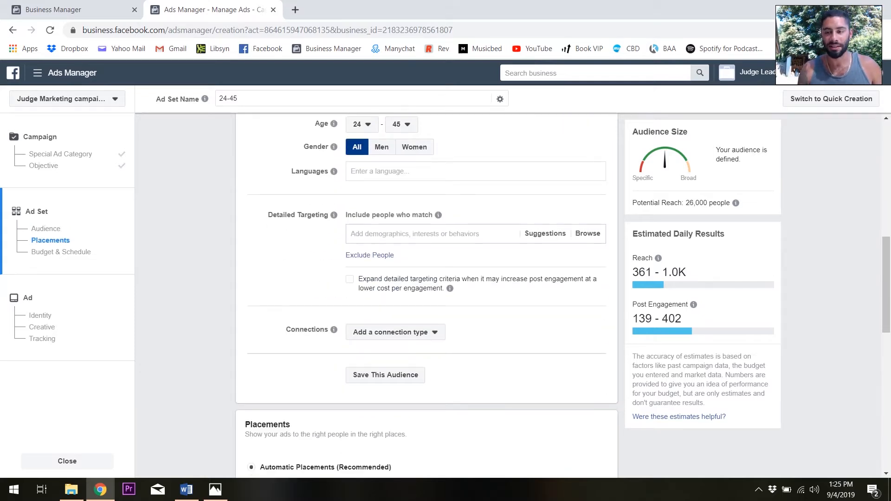
click(414, 234)
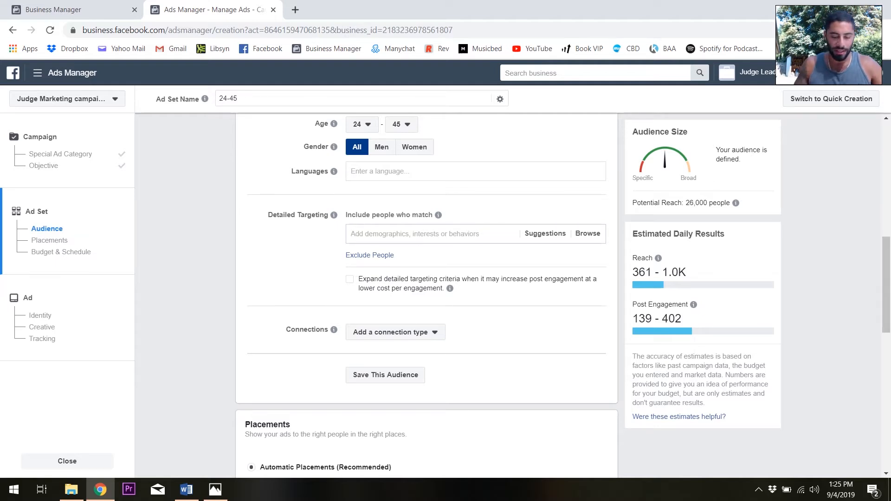
text(ice hockey)
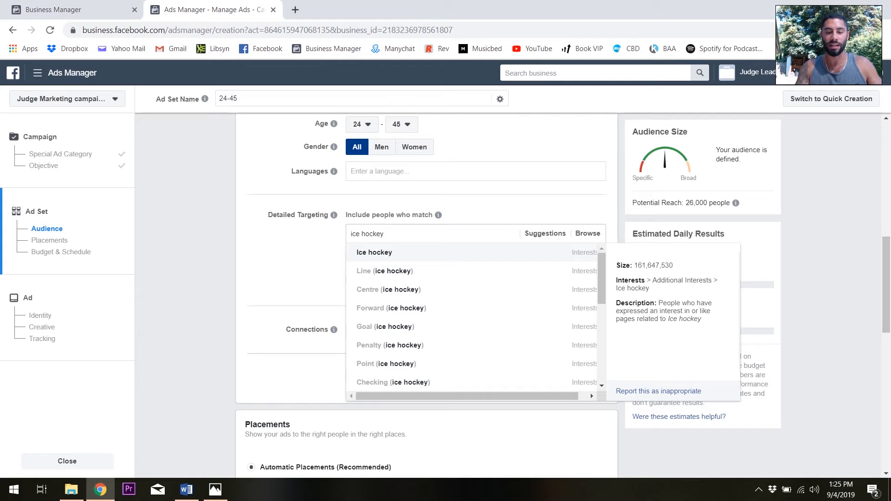
key(Return)
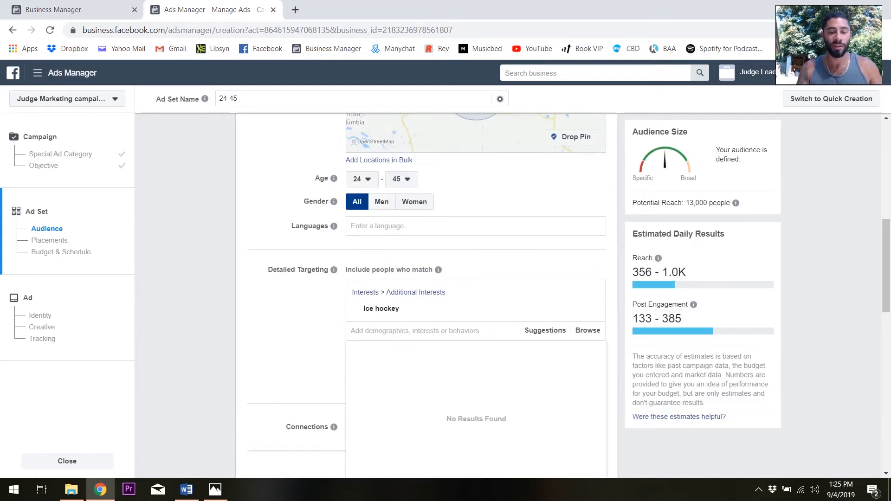
- Review the location and age settings, and look through the suggested interests related to ice hockey
scroll(427, 295, up, 4)
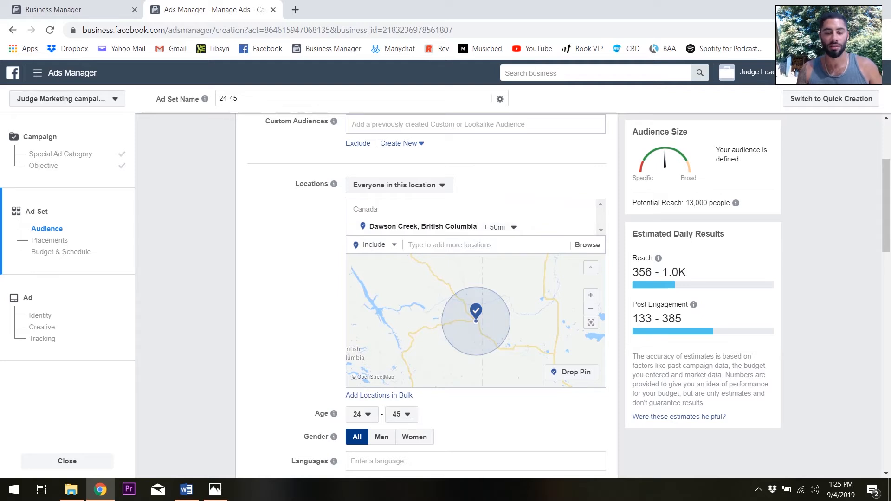
scroll(427, 295, down, 4)
scroll(427, 295, up, 2)
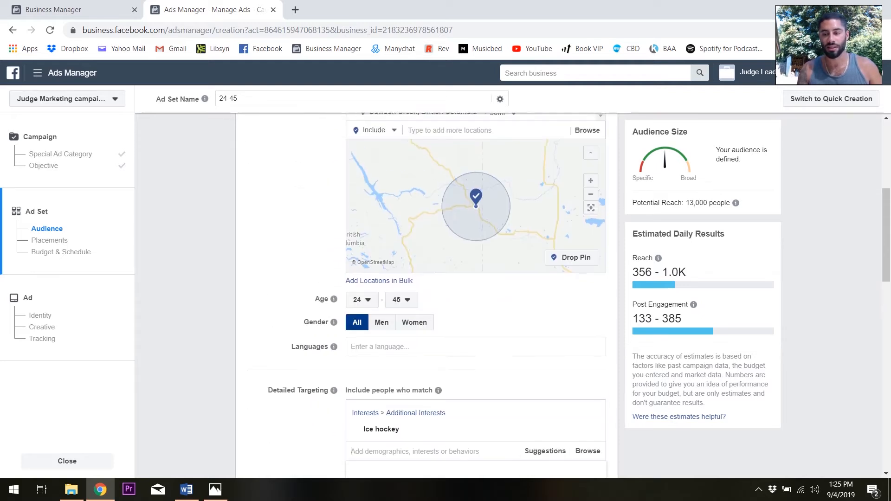
scroll(427, 295, up, 1)
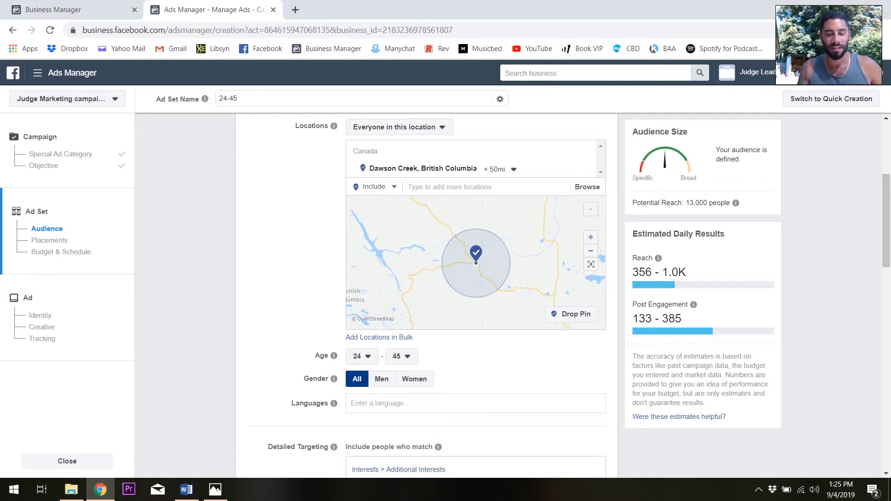
scroll(427, 295, down, 4)
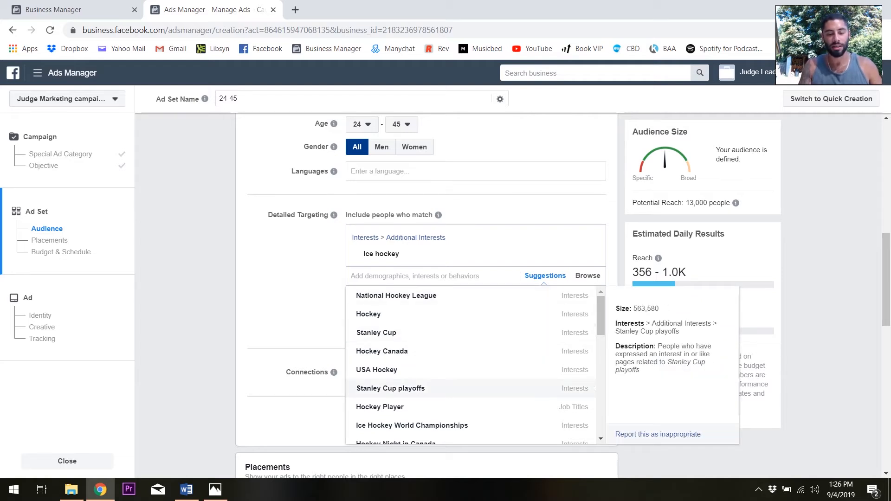
scroll(471, 365, down, 3)
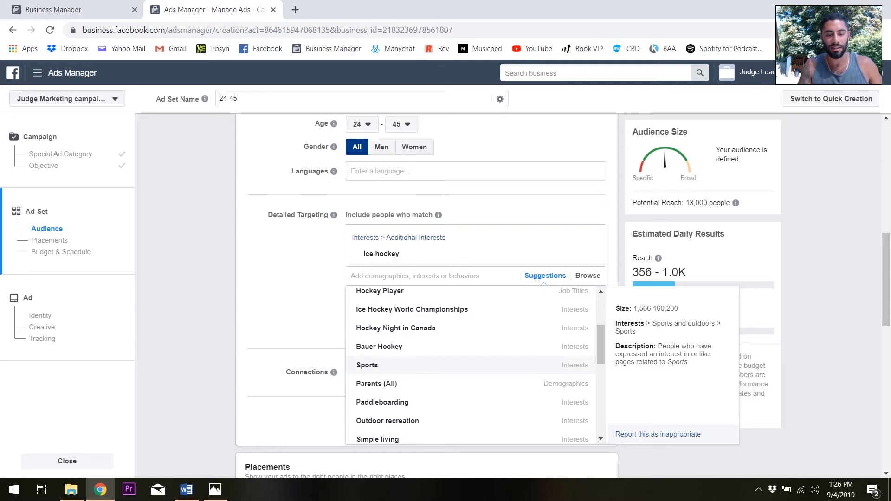
scroll(471, 365, down, 3)
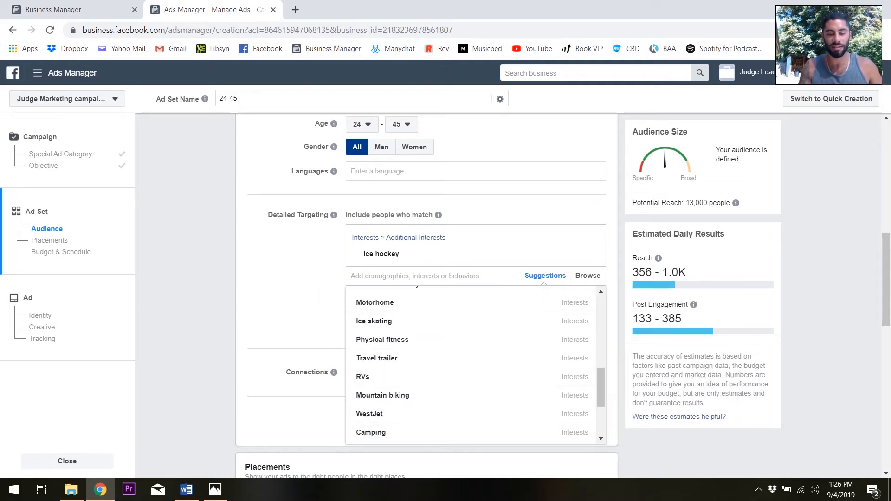
key(Escape)
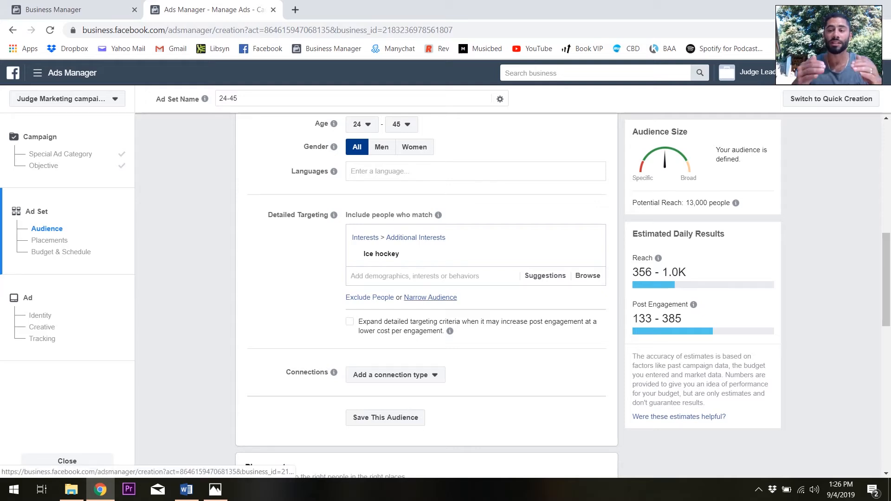
- Narrow the audience so that people must also match the Vancouver Canucks interest
mouse_move(408, 253)
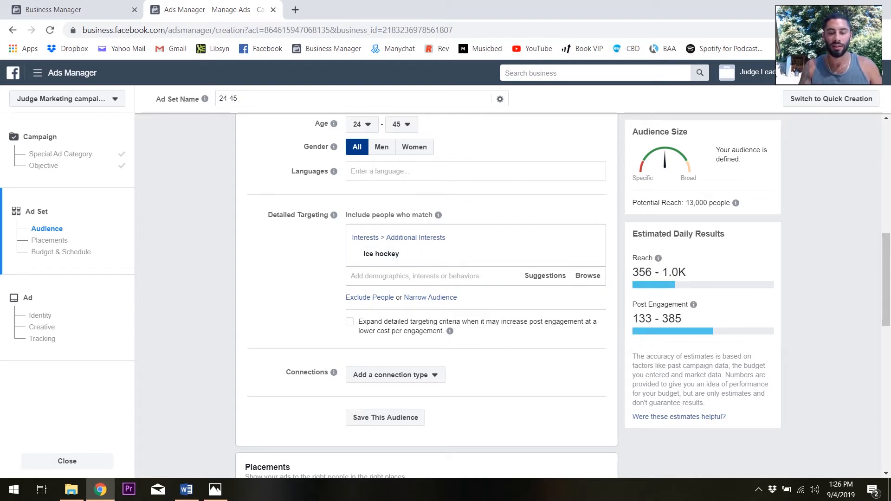
click(430, 298)
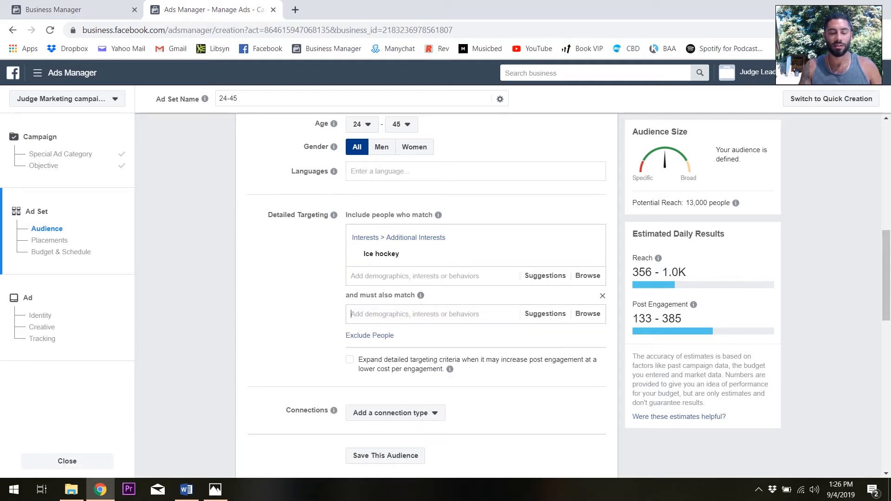
mouse_move(420, 295)
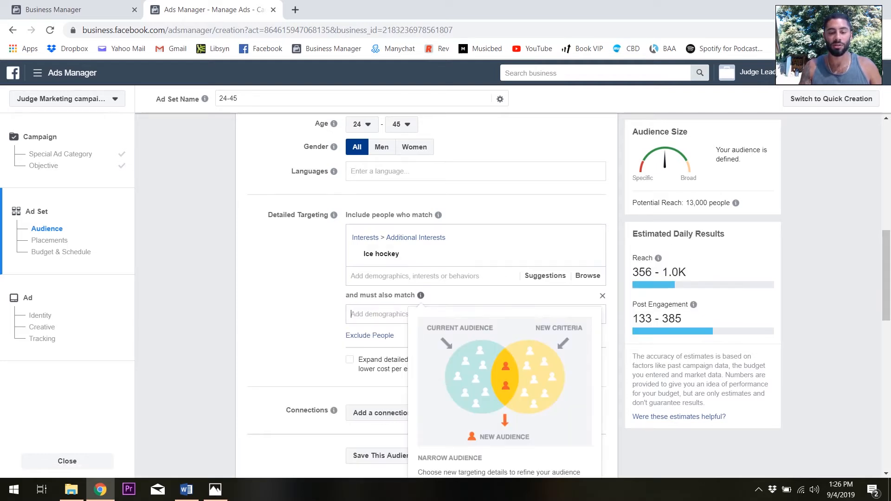
text(v)
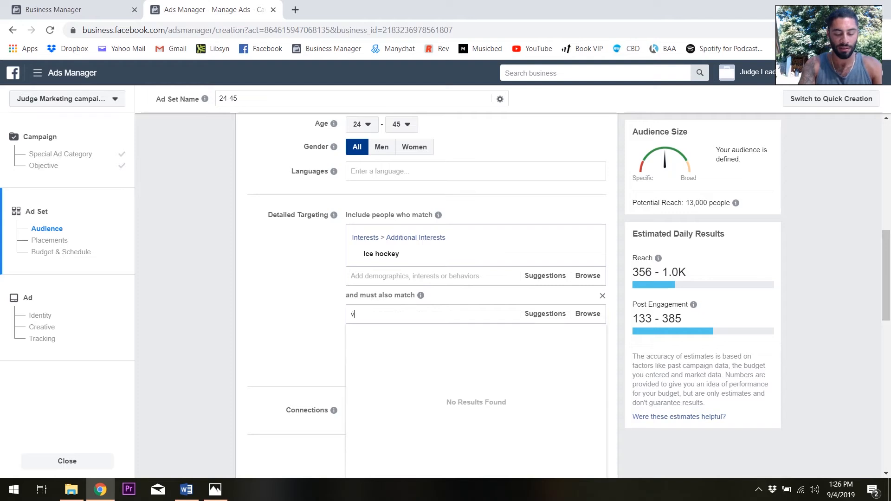
text(ancouver )
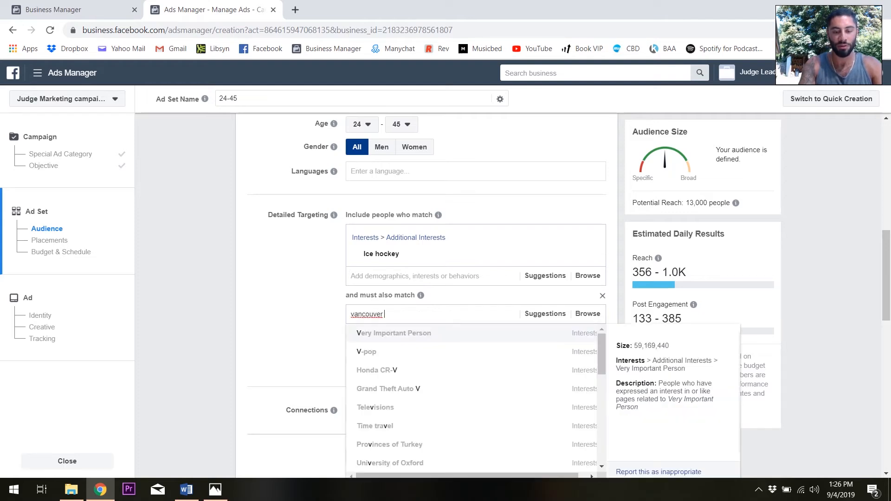
text(canuck)
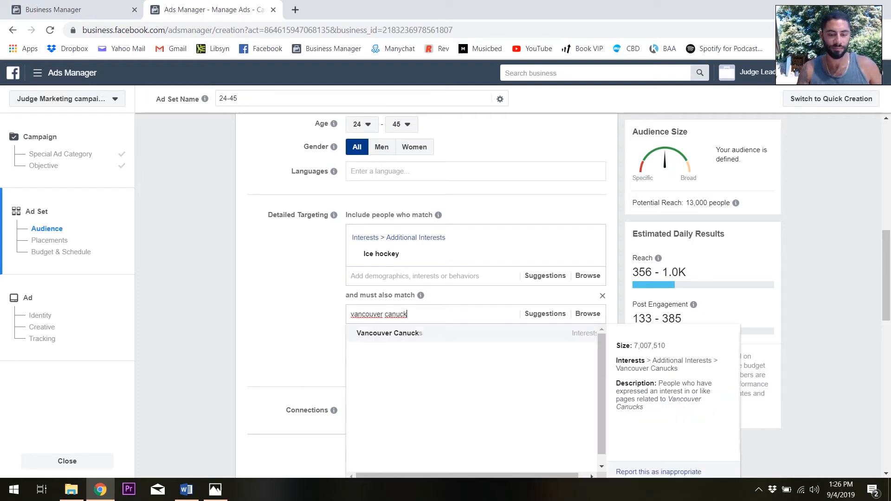
key(Return)
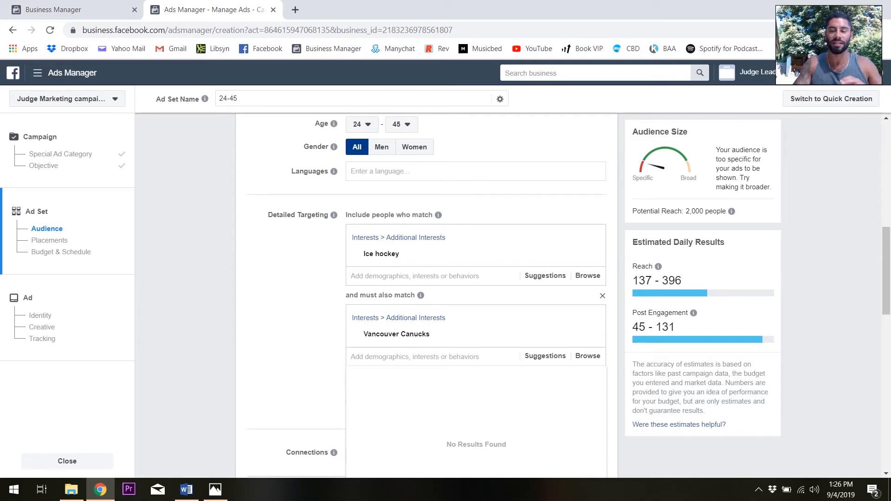
- Browse the Demographics categories for the must-also-match criteria and examine the available education levels
scroll(427, 297, down, 3)
scroll(427, 297, up, 8)
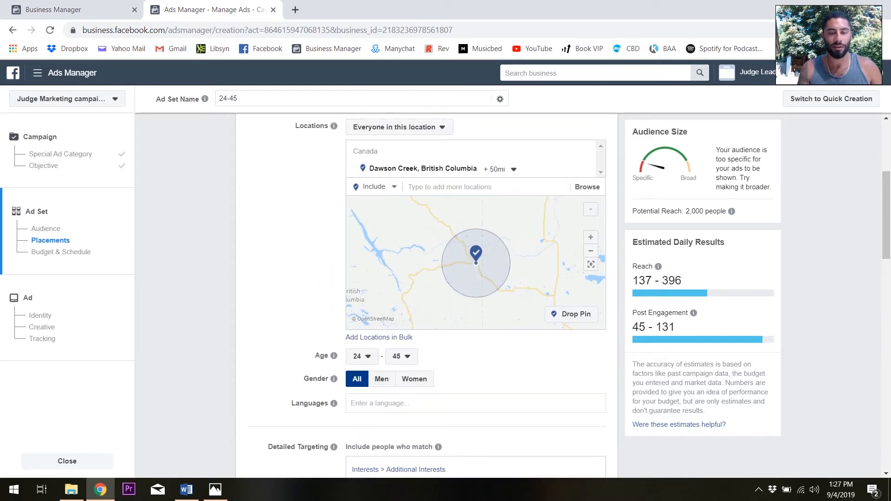
scroll(359, 285, down, 2)
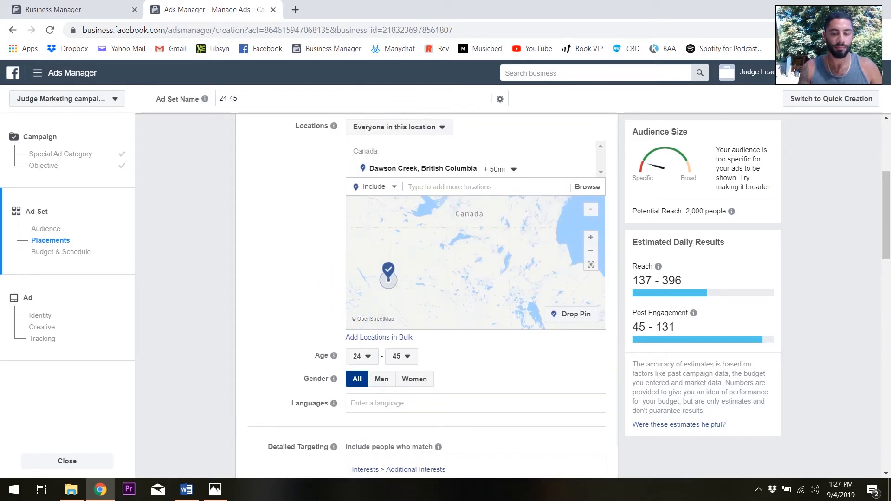
scroll(316, 293, down, 4)
scroll(427, 297, down, 3)
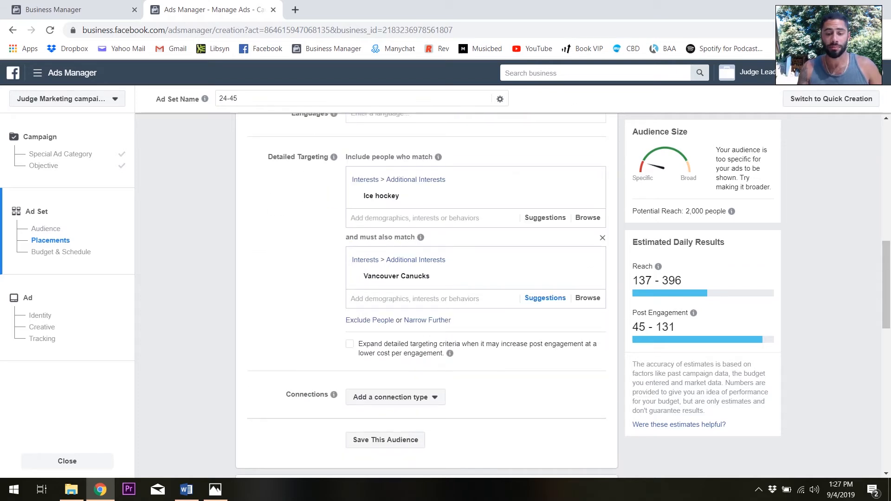
click(587, 298)
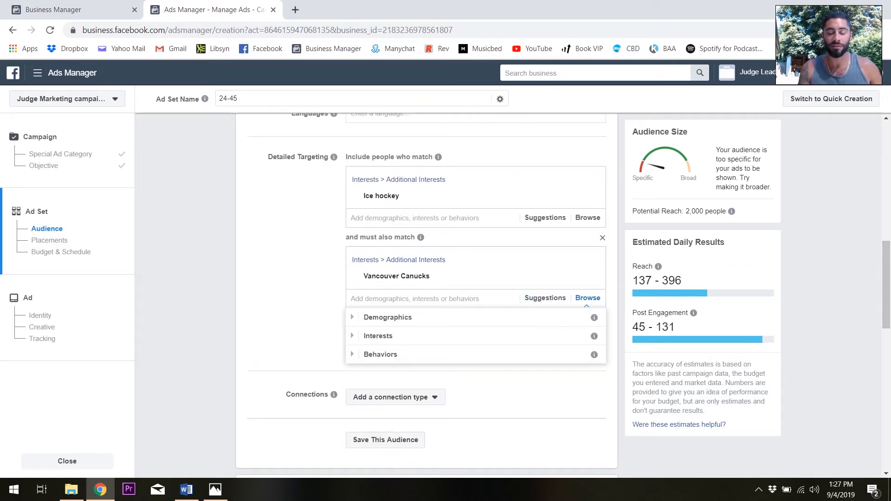
mouse_move(556, 277)
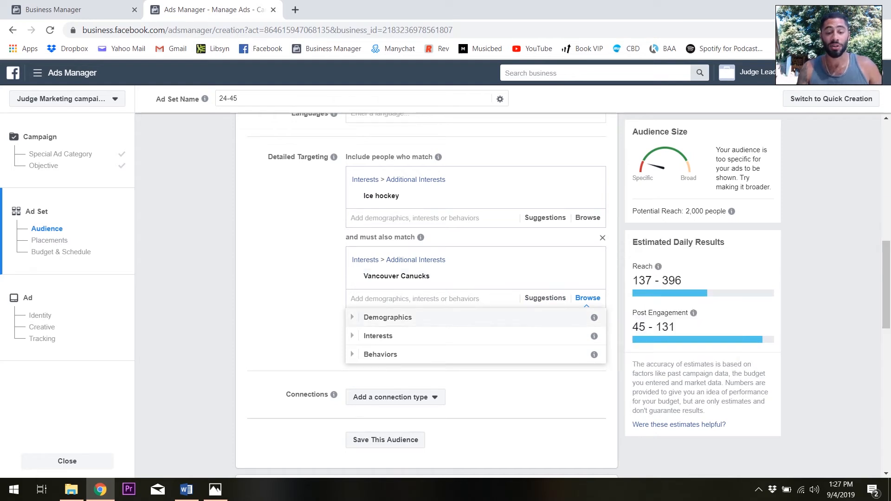
click(387, 316)
scroll(388, 320, down, 1)
scroll(387, 320, up, 1)
click(389, 335)
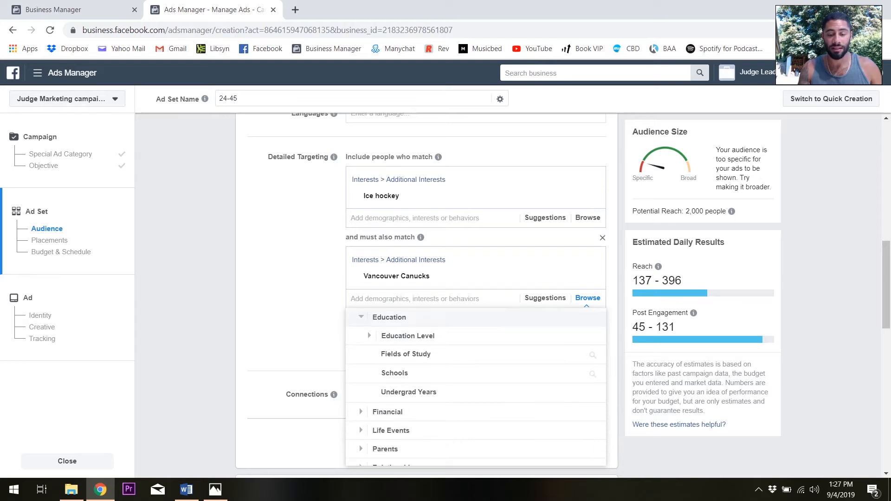
click(399, 336)
scroll(475, 386, down, 3)
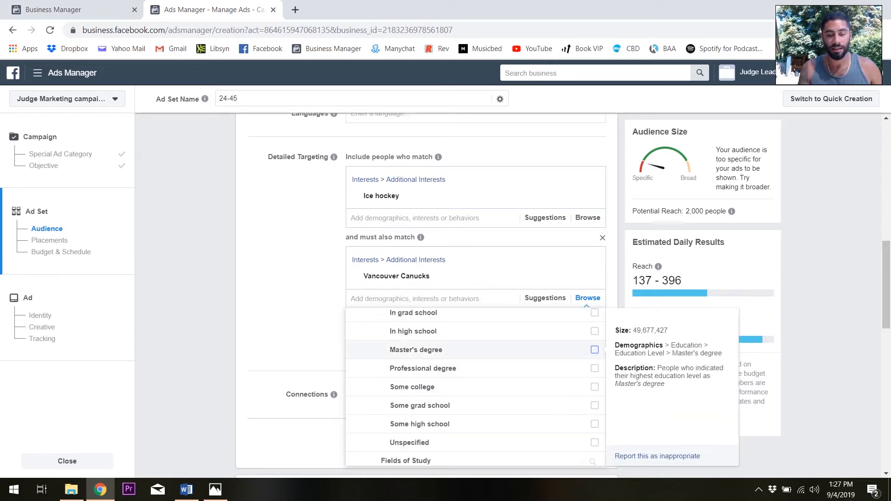
scroll(478, 408, up, 3)
scroll(475, 399, down, 1)
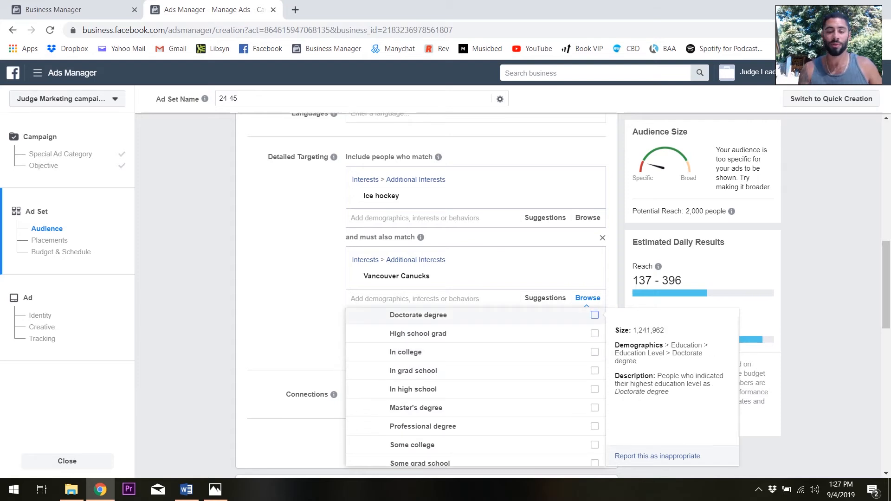
scroll(463, 390, up, 6)
scroll(427, 278, down, 7)
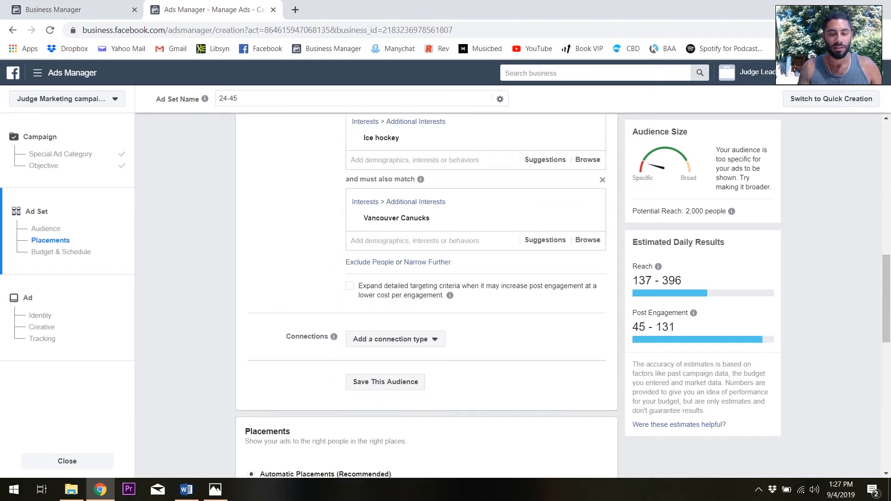
click(587, 240)
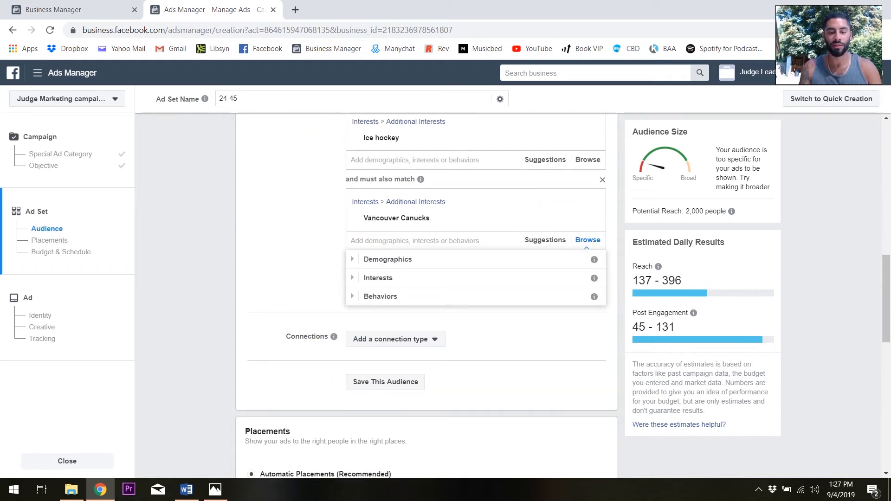
click(474, 321)
- Set the ad placements to Edit Placements and review the feeds, stories, in-stream, in-article and apps and sites options
scroll(425, 297, down, 4)
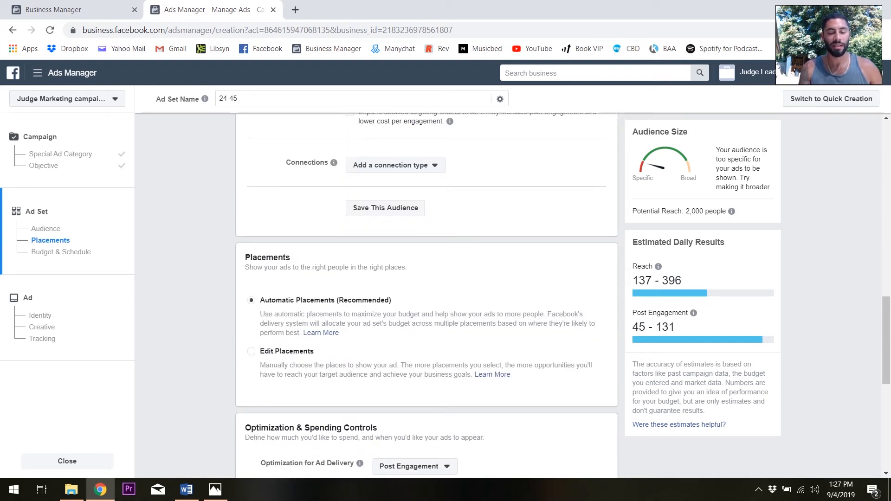
scroll(426, 297, down, 1)
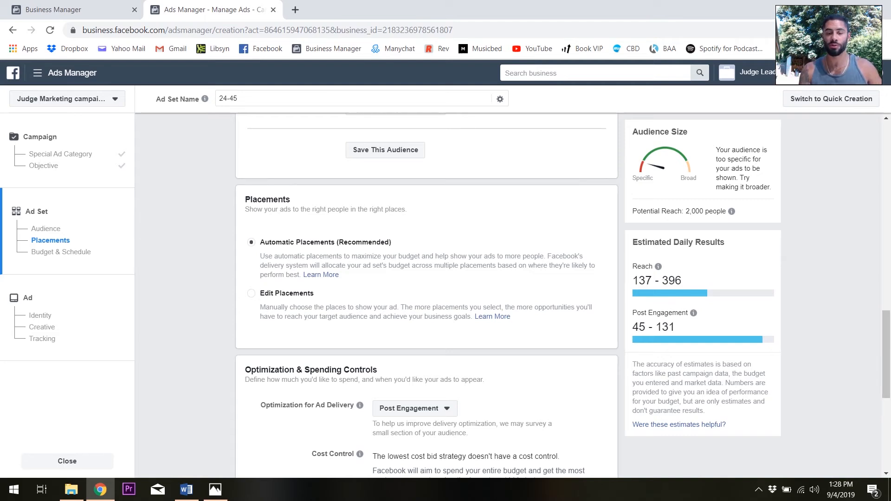
click(251, 293)
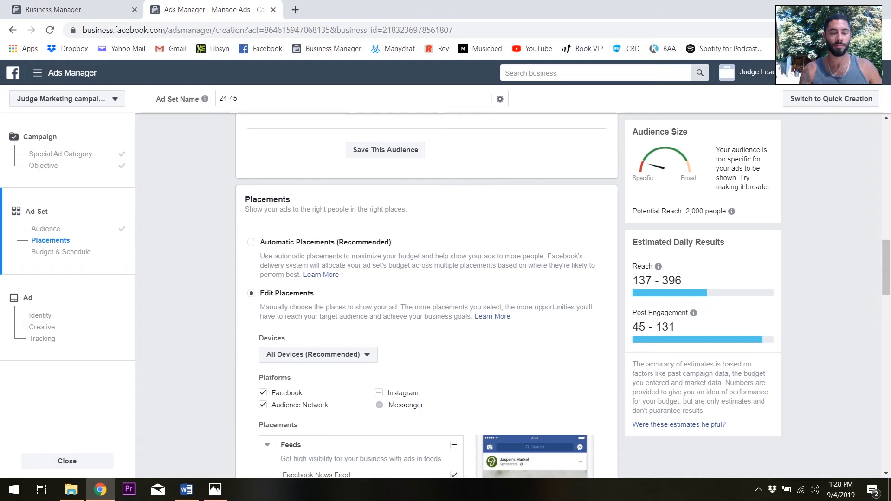
scroll(426, 297, down, 3)
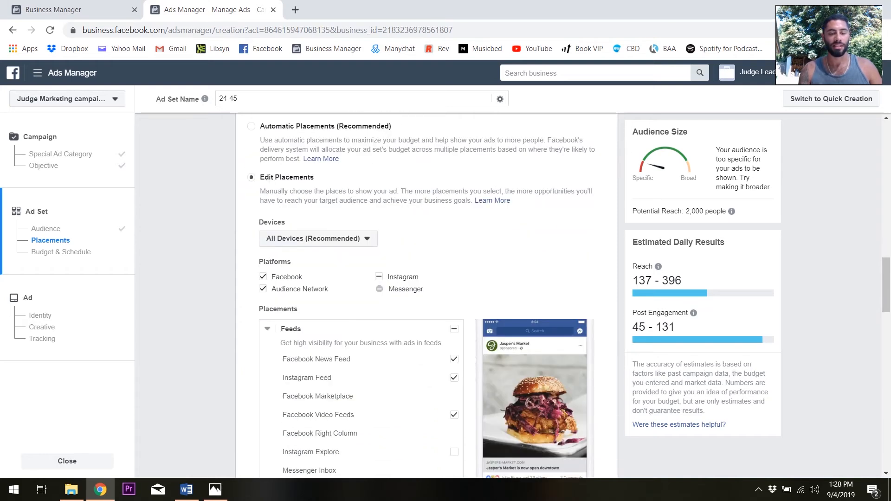
scroll(348, 260, down, 3)
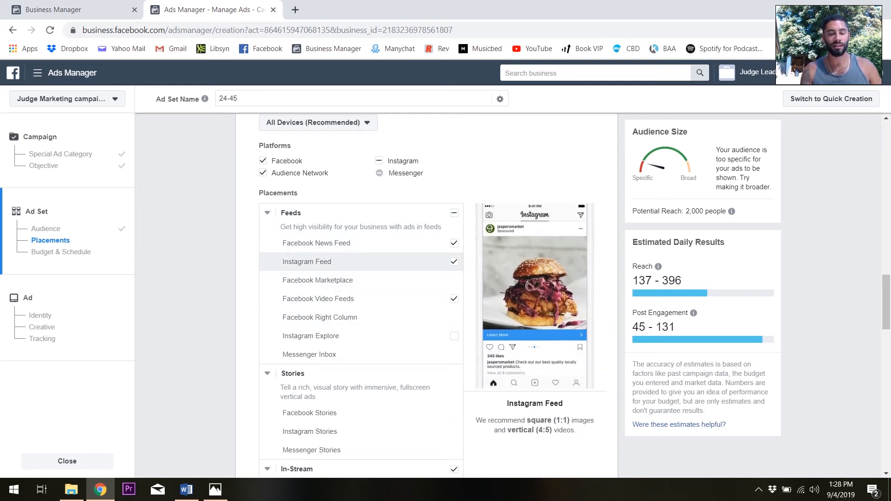
scroll(362, 259, down, 4)
scroll(362, 297, down, 4)
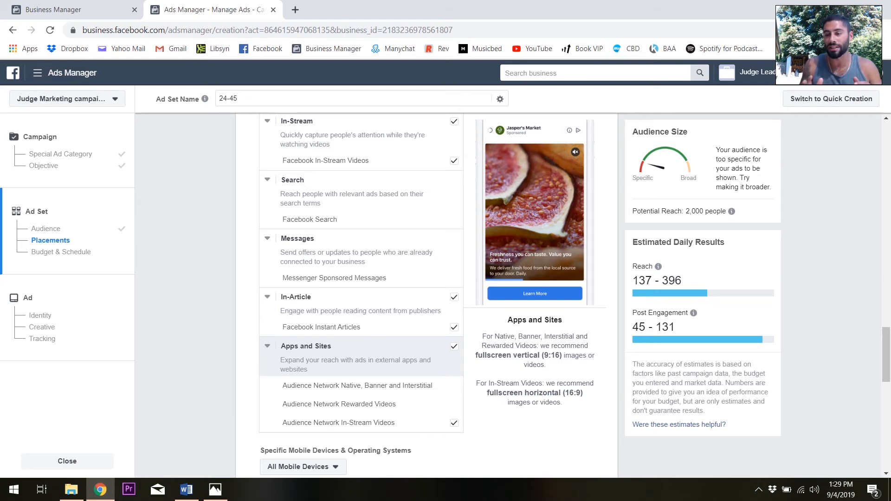
scroll(360, 297, up, 6)
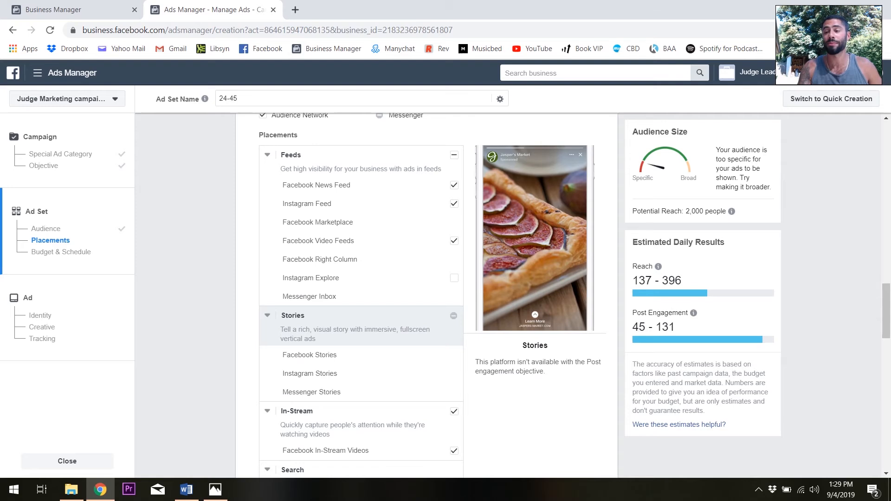
- Compare the feed, stories, in-stream, messages and Audience Network placements, down to the mobile device and content exclusion settings
scroll(324, 316, up, 1)
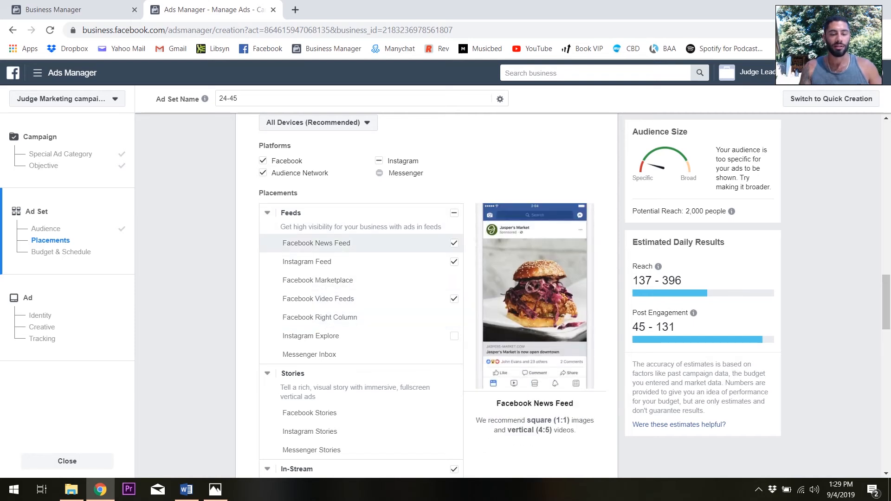
scroll(361, 297, down, 4)
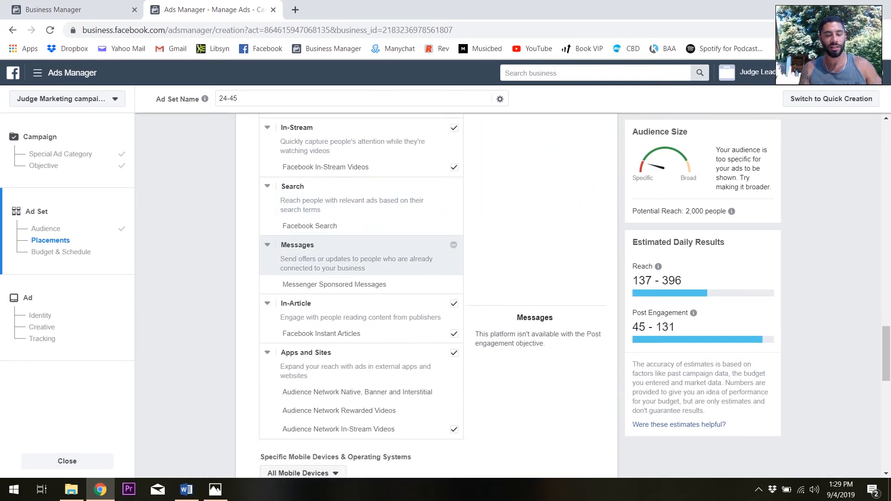
scroll(361, 223, up, 3)
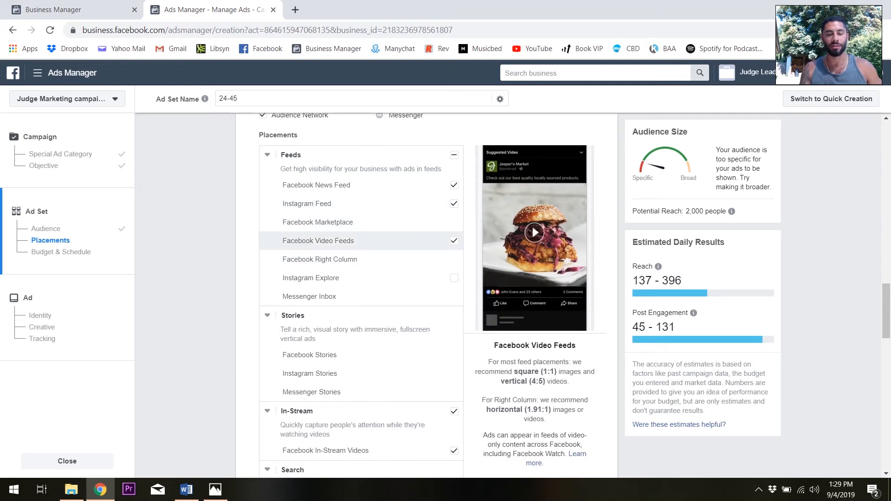
scroll(360, 223, down, 6)
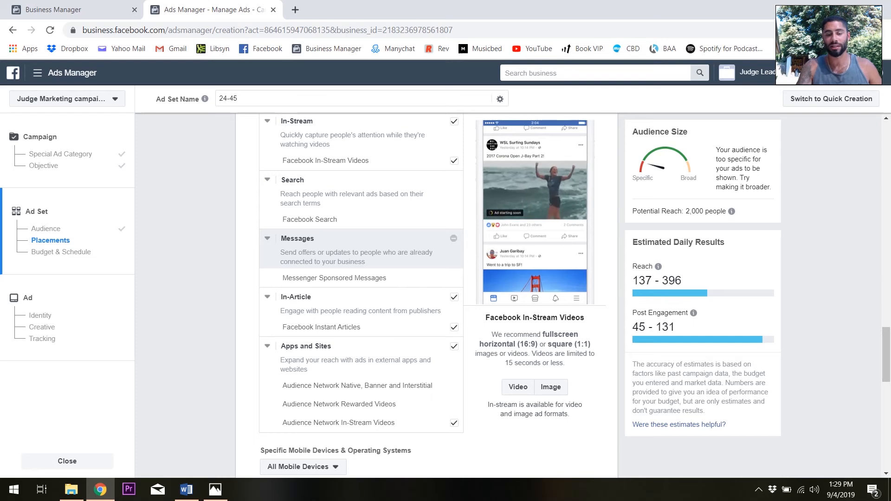
scroll(361, 297, down, 3)
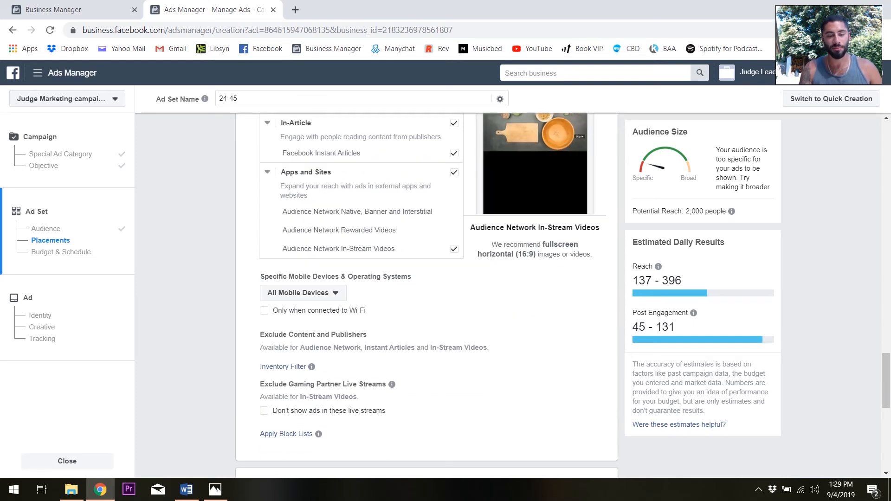
- Keep Post Engagement as the optimization for ad delivery in the spending controls, and continue to the ad level
scroll(361, 297, down, 3)
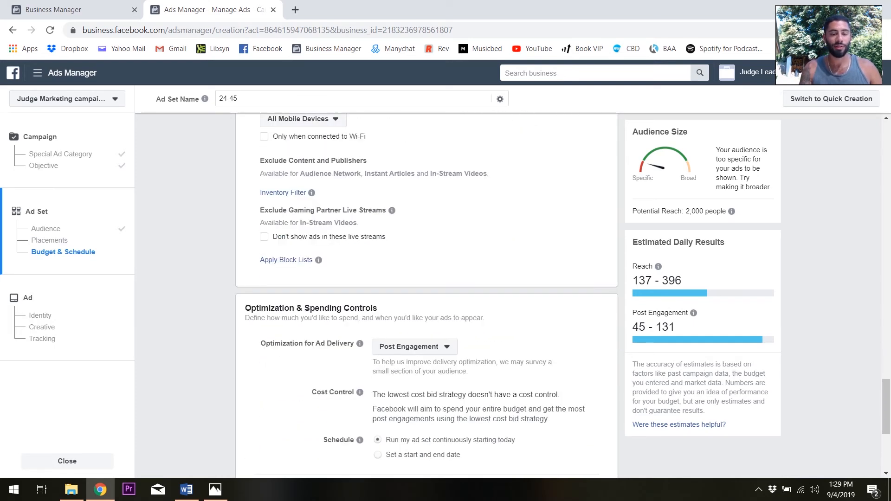
scroll(426, 297, down, 3)
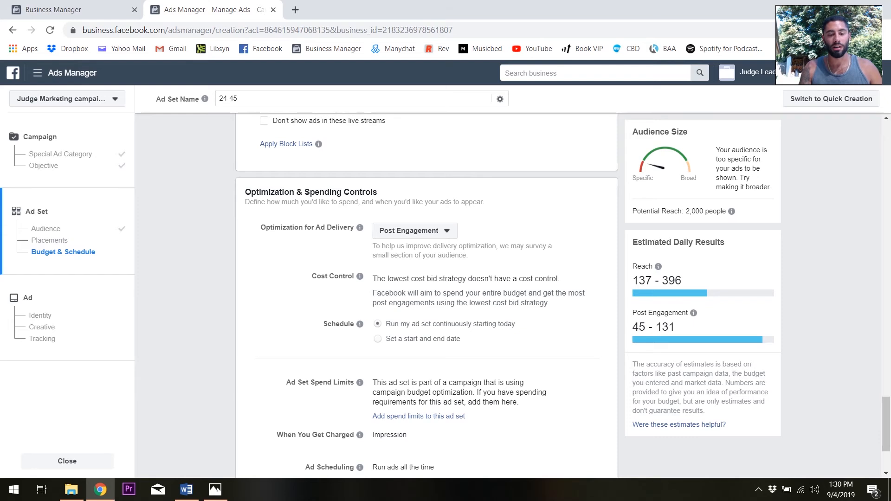
click(415, 230)
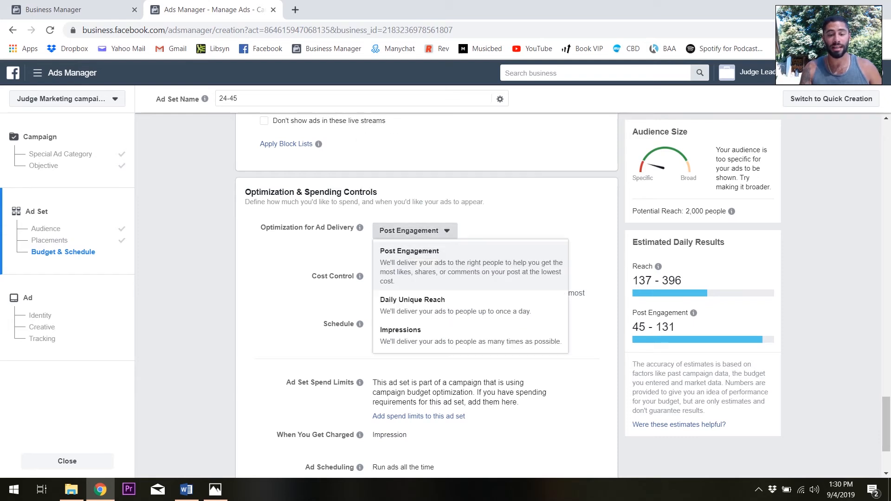
click(410, 251)
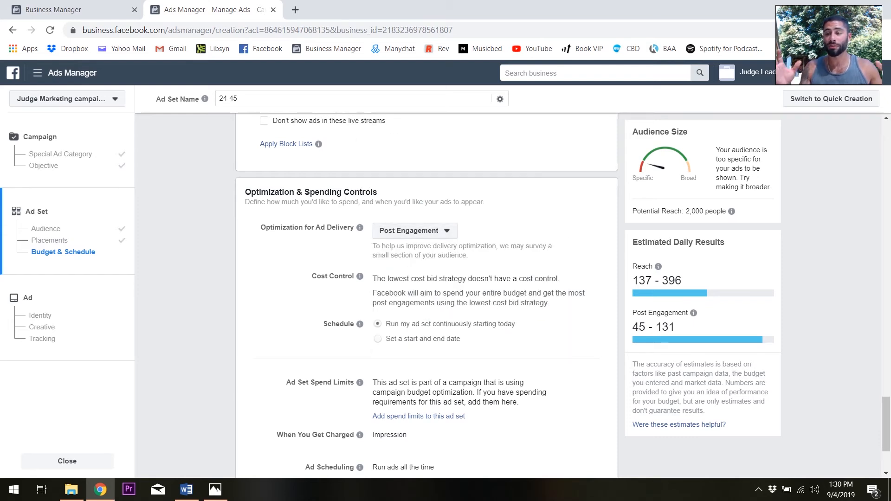
scroll(426, 297, down, 3)
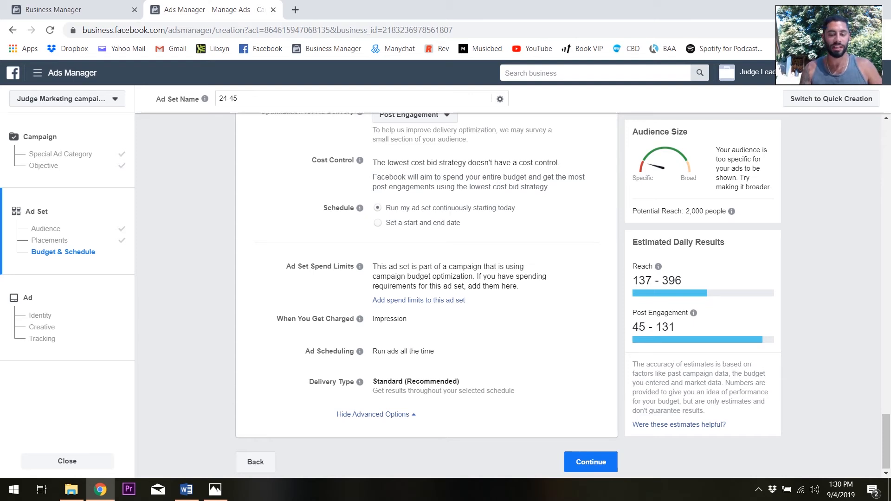
click(591, 461)
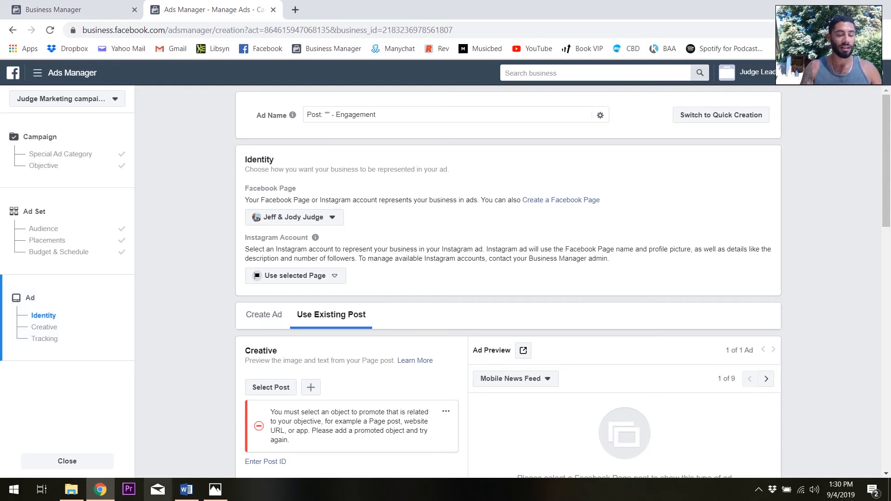
- Switch to Photos to view the Campaign.png structure diagram, and return to Ads Manager
click(215, 489)
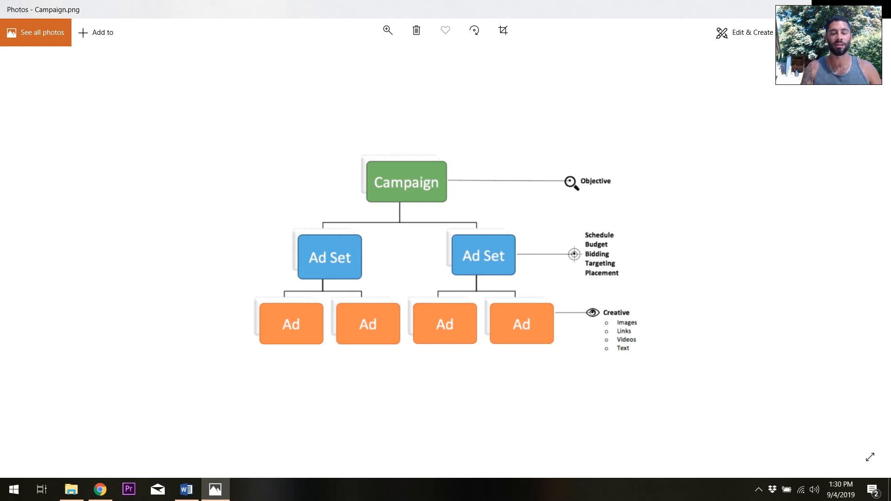
click(100, 489)
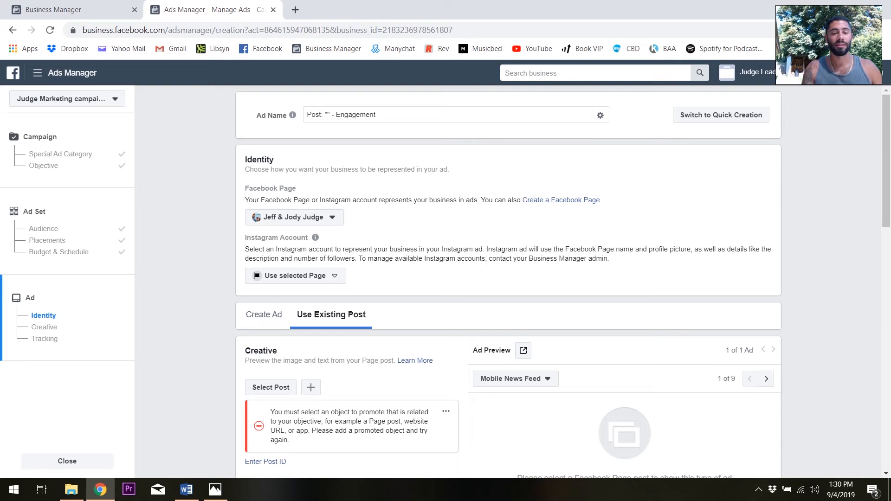
- Set the ad's identity to the Facebook Page under Judge Leadership and the Instagram account ridefreeliveboss
click(294, 217)
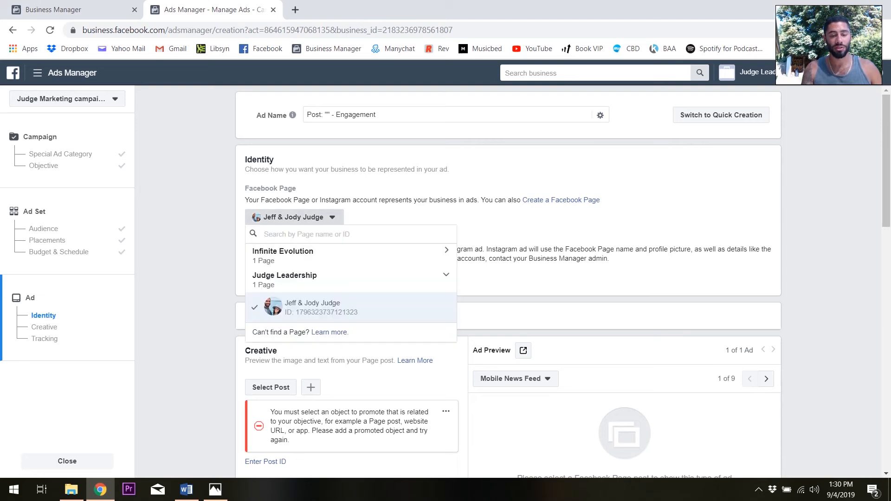
click(321, 307)
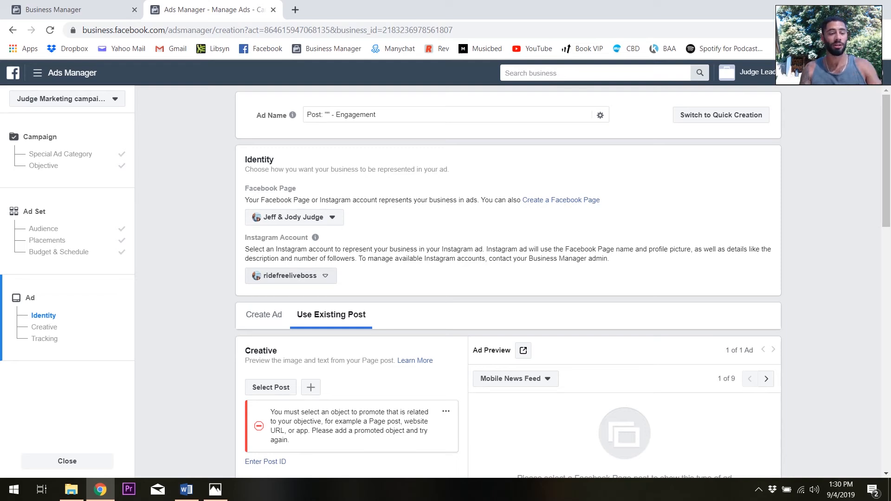
click(290, 275)
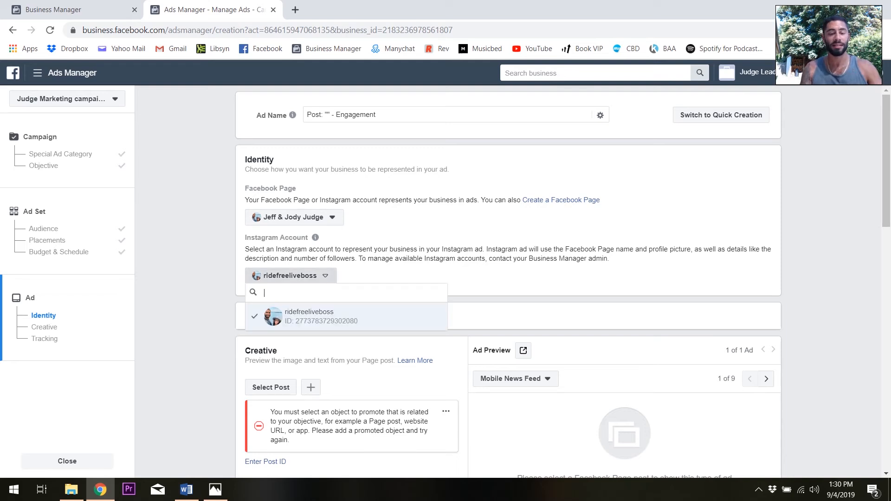
click(322, 317)
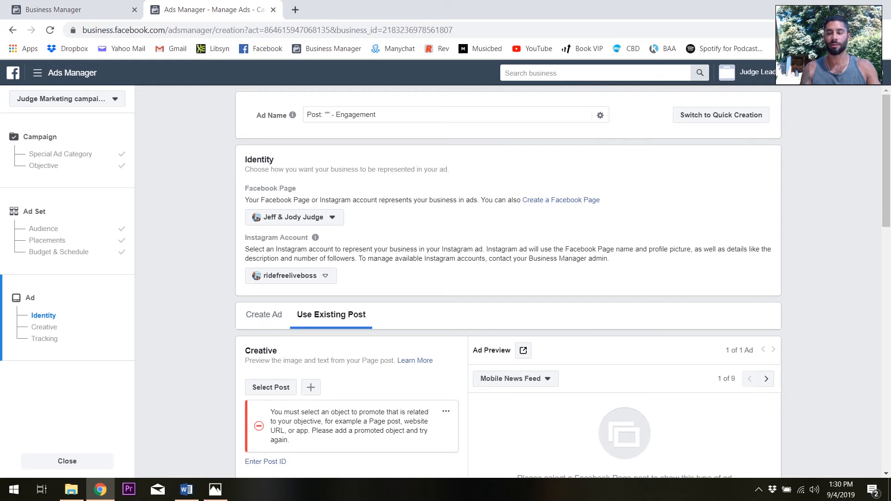
click(327, 276)
click(326, 276)
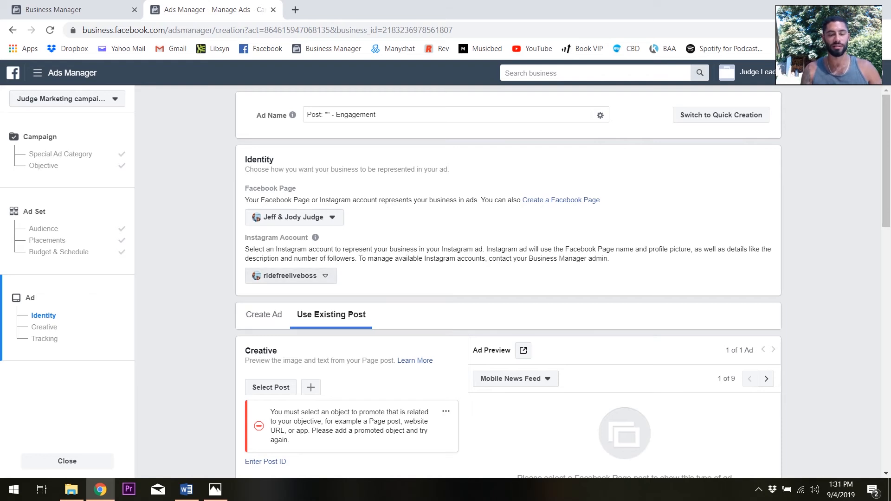
- Use the existing Instagram post of Sep 4, 2019, starting "We are just over here patiently", as the ad creative
scroll(508, 278, down, 3)
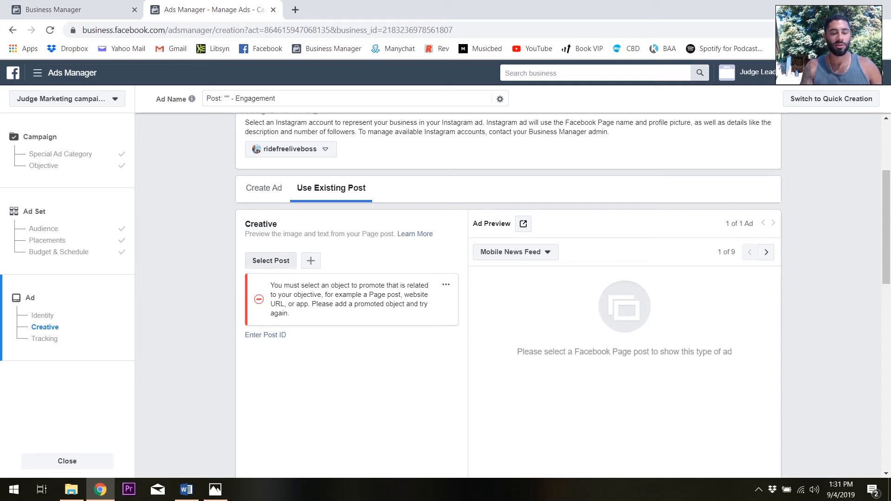
click(271, 260)
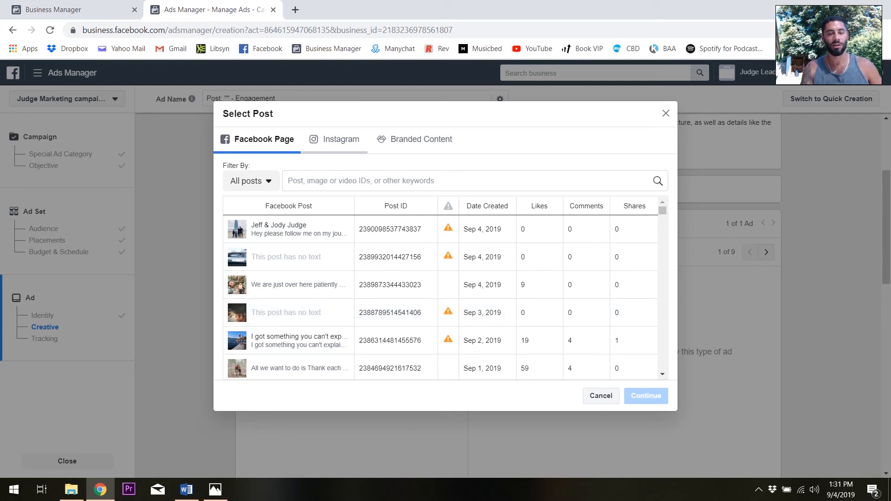
click(336, 139)
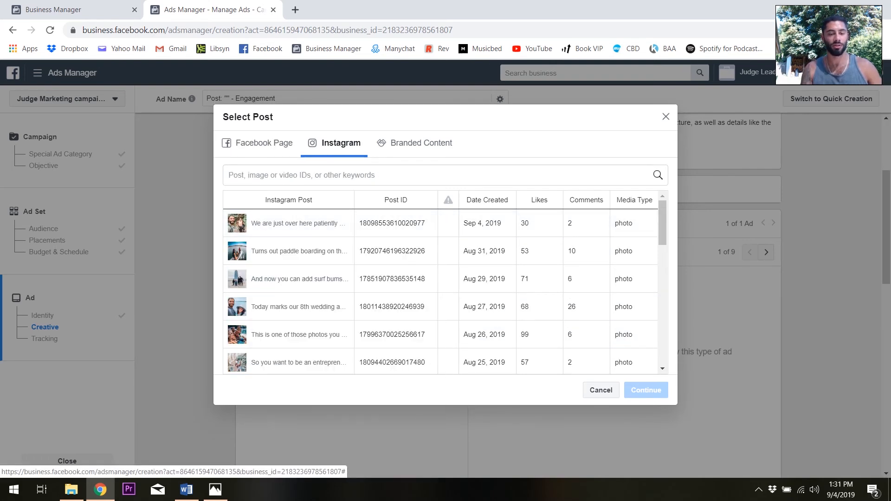
click(297, 223)
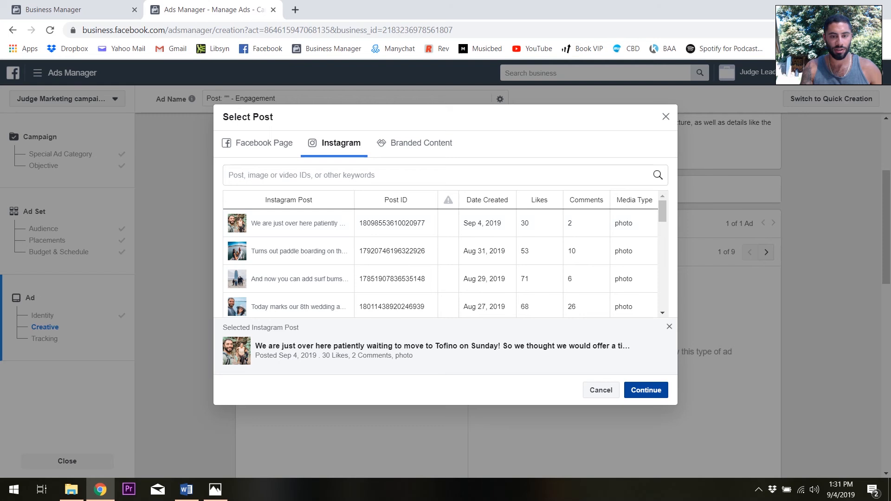
click(645, 390)
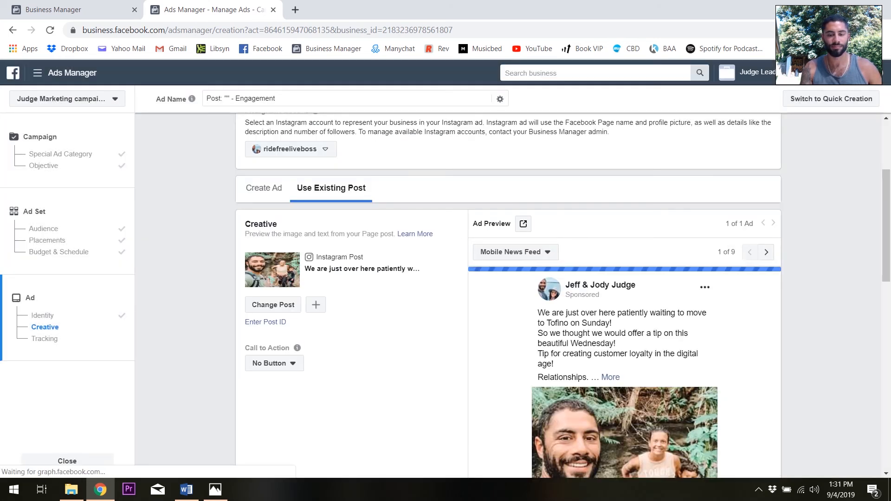
- Review the post's ad preview, the available call-to-action buttons and the conversion tracking settings
scroll(563, 295, down, 2)
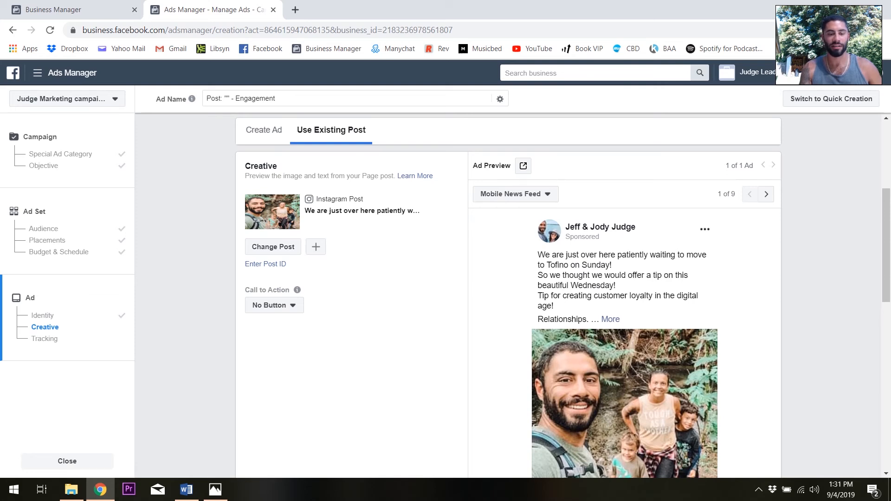
scroll(508, 295, down, 3)
scroll(508, 296, up, 2)
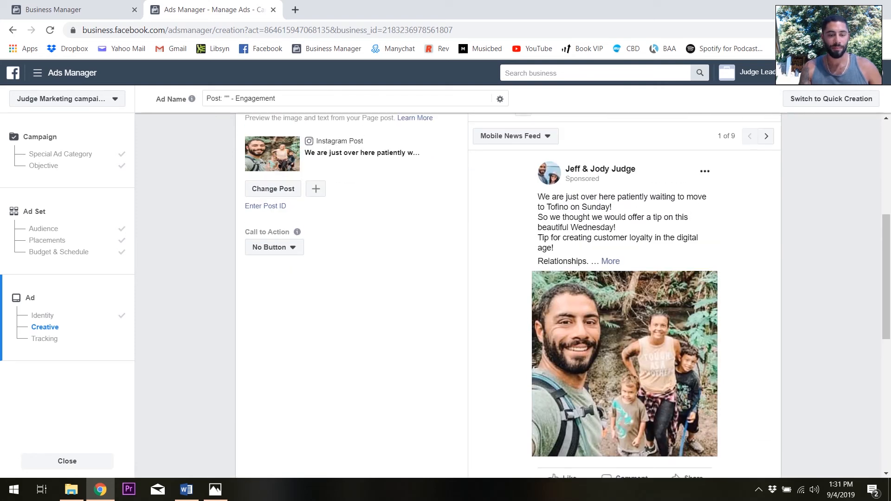
click(274, 247)
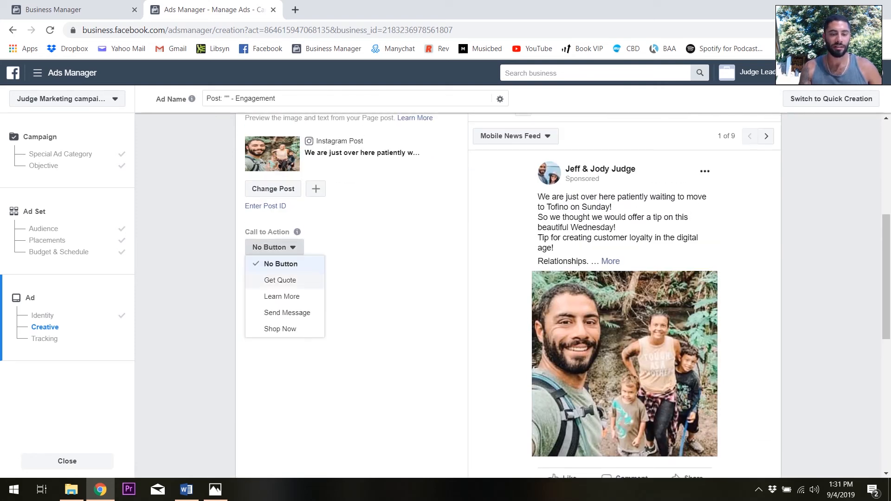
click(371, 315)
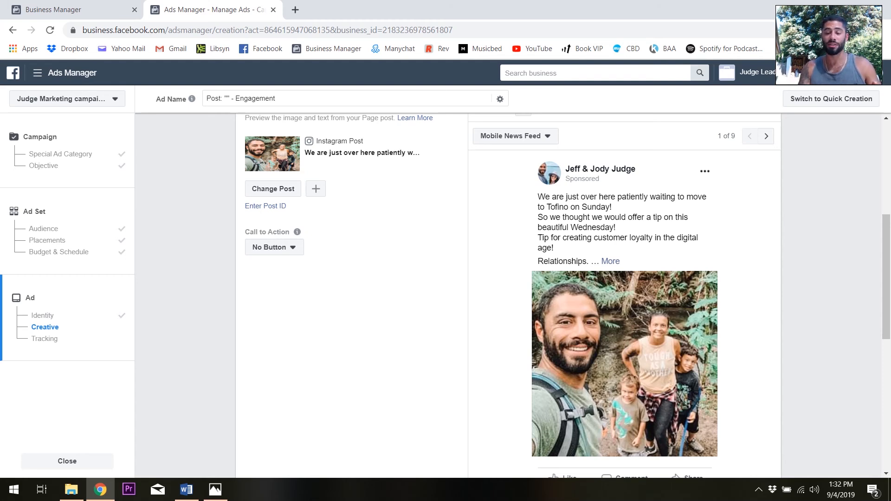
scroll(508, 296, down, 7)
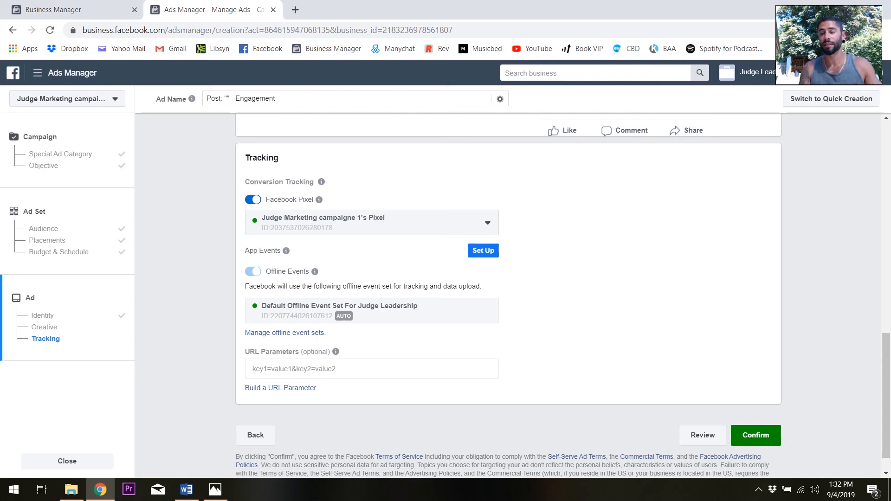
scroll(508, 295, up, 10)
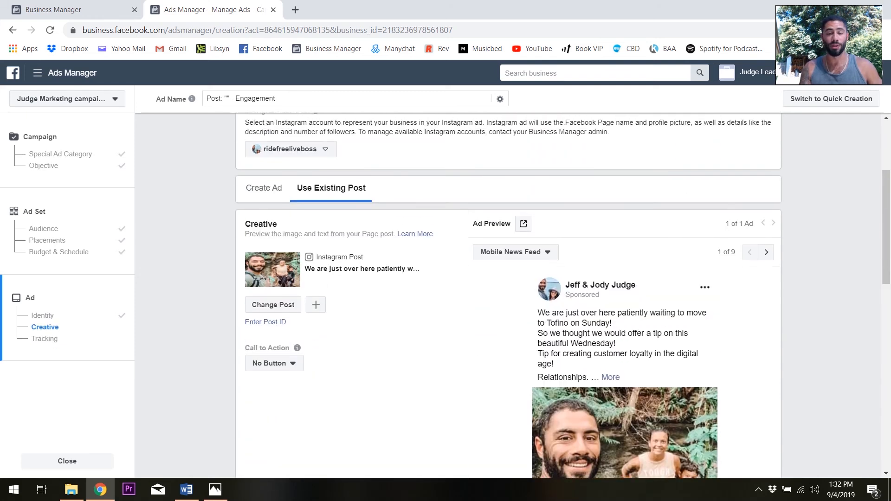
scroll(563, 299, down, 1)
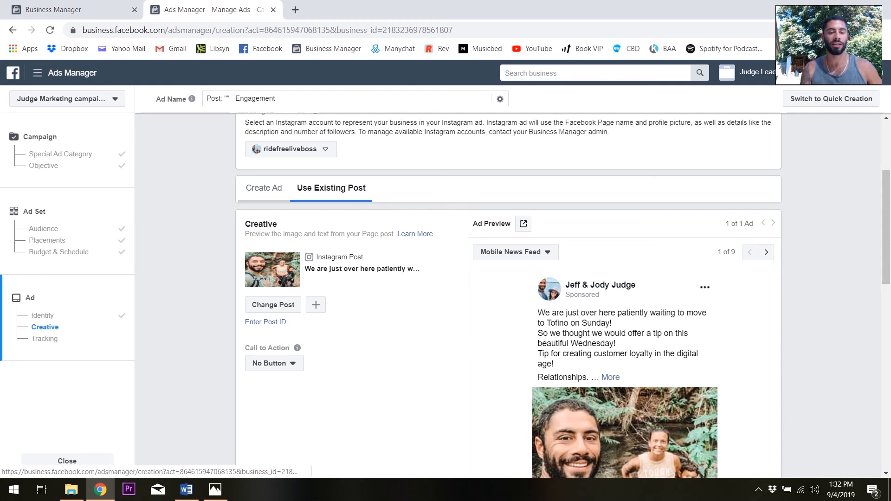
- Switch from the existing post to Create Ad and look through its media, primary text, call-to-action and tracking settings
click(263, 187)
scroll(289, 306, down, 5)
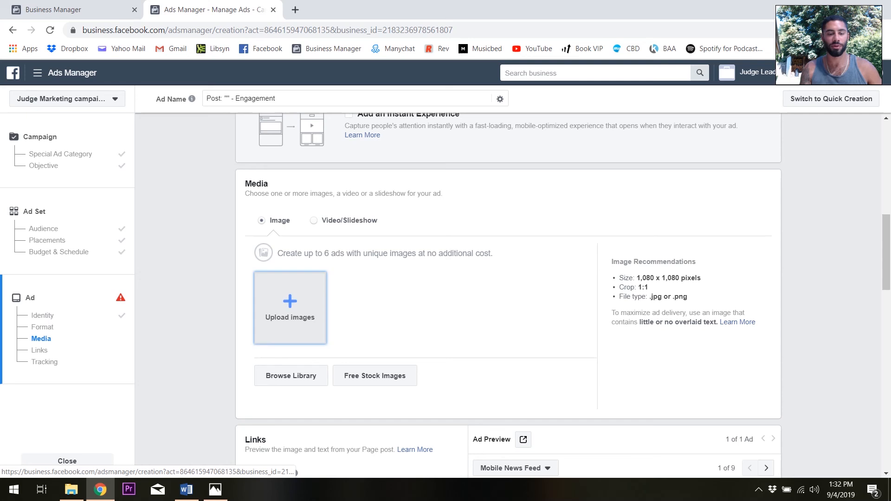
scroll(508, 297, down, 4)
click(324, 326)
scroll(508, 297, down, 3)
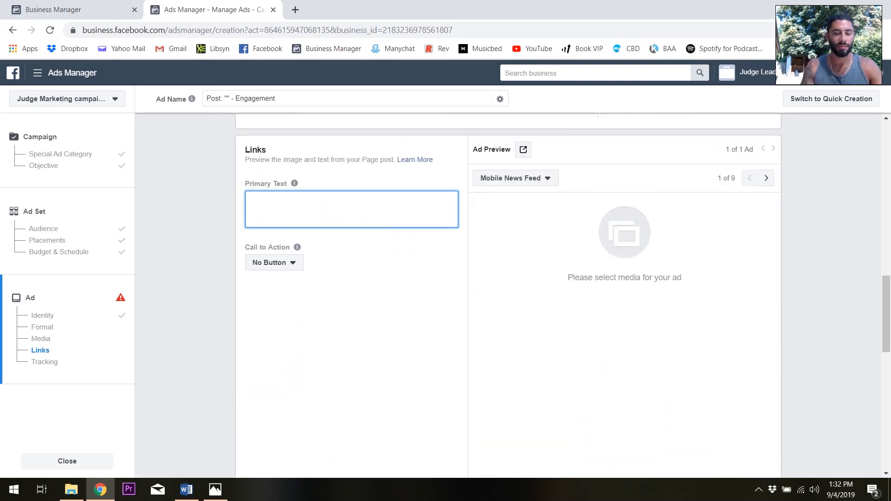
mouse_move(297, 247)
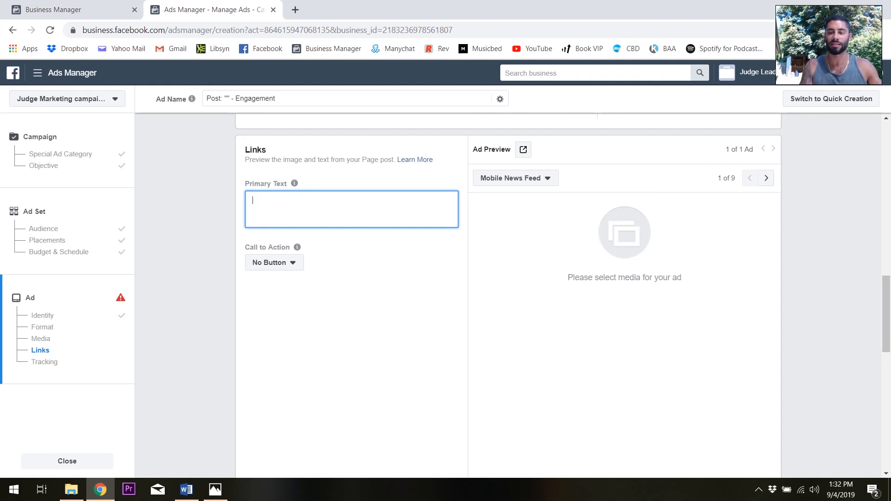
scroll(508, 297, down, 10)
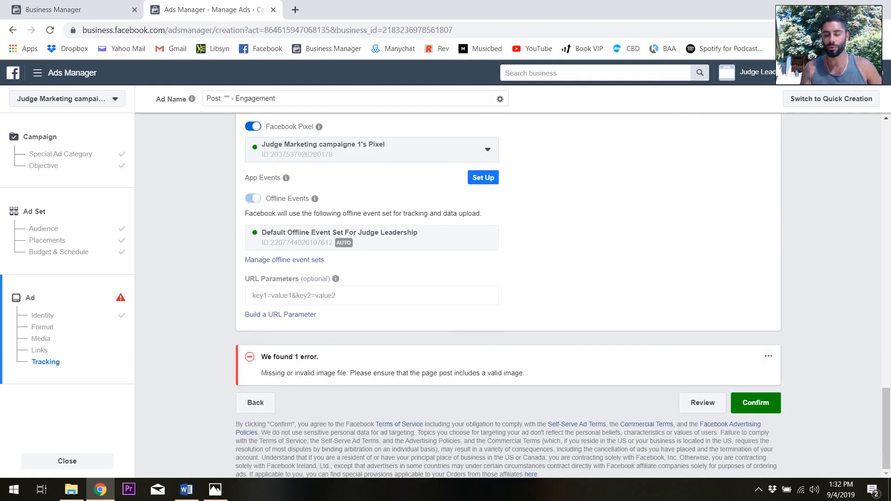
scroll(508, 297, up, 15)
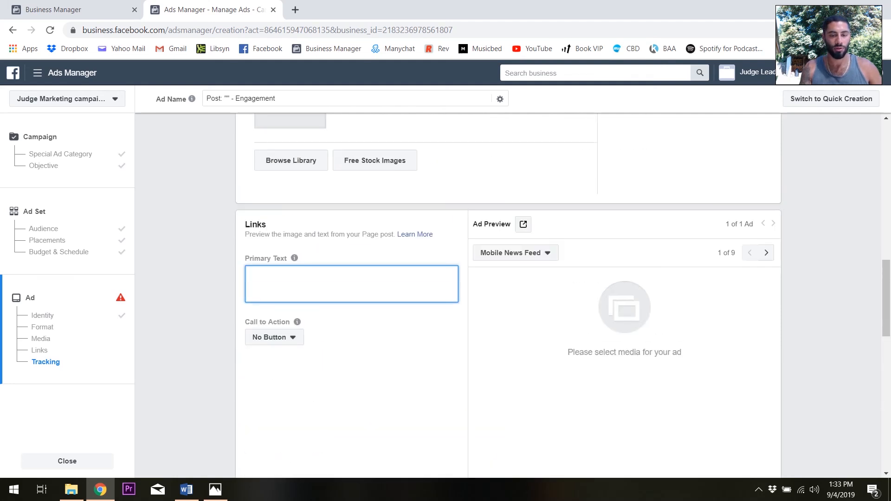
- Return the ad creative to the existing Instagram post starting "We are just over here patiently" and try to confirm the ad
scroll(508, 297, up, 6)
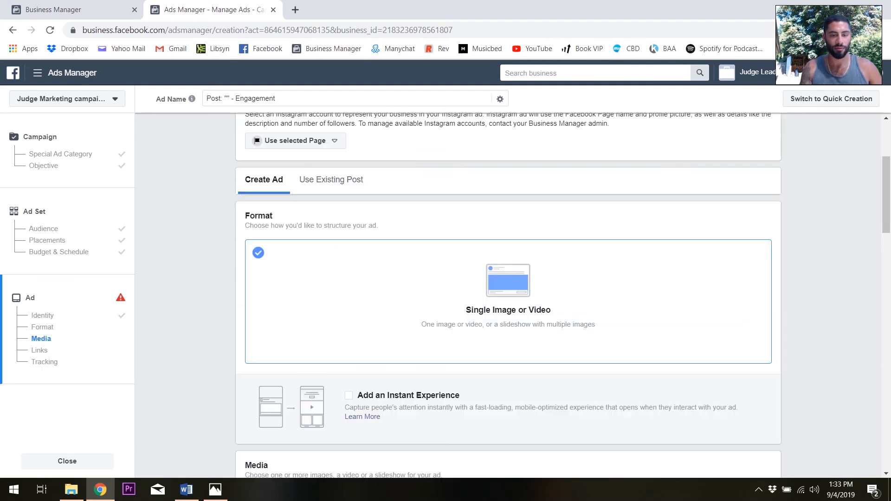
click(331, 182)
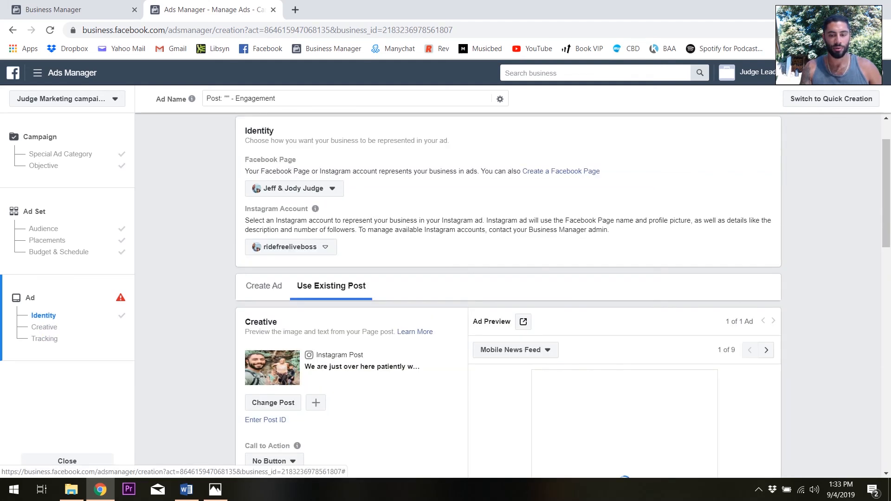
scroll(508, 297, down, 3)
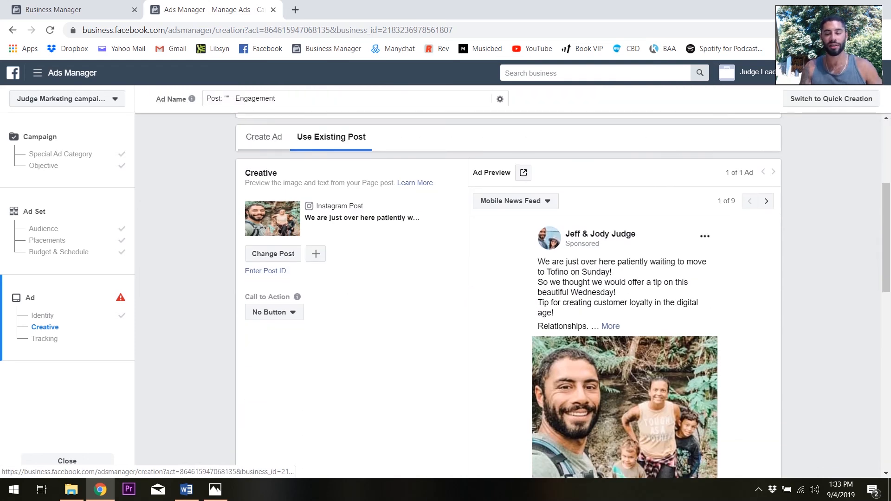
scroll(508, 297, down, 10)
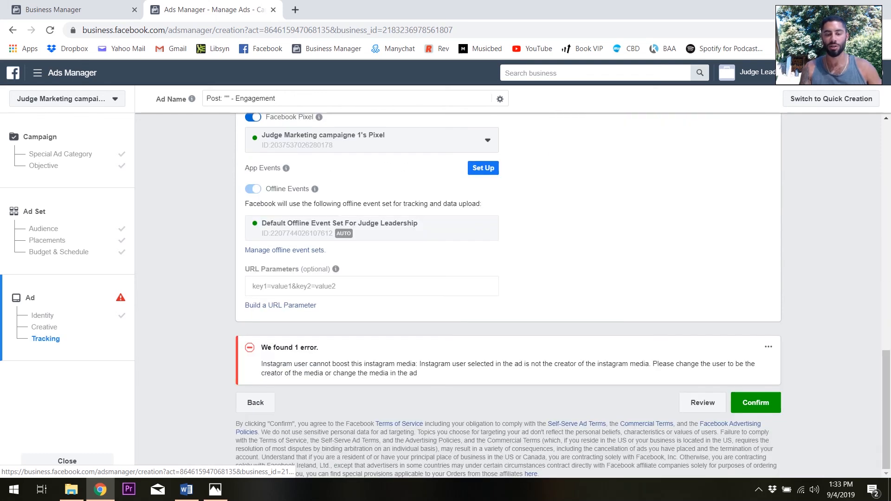
click(755, 402)
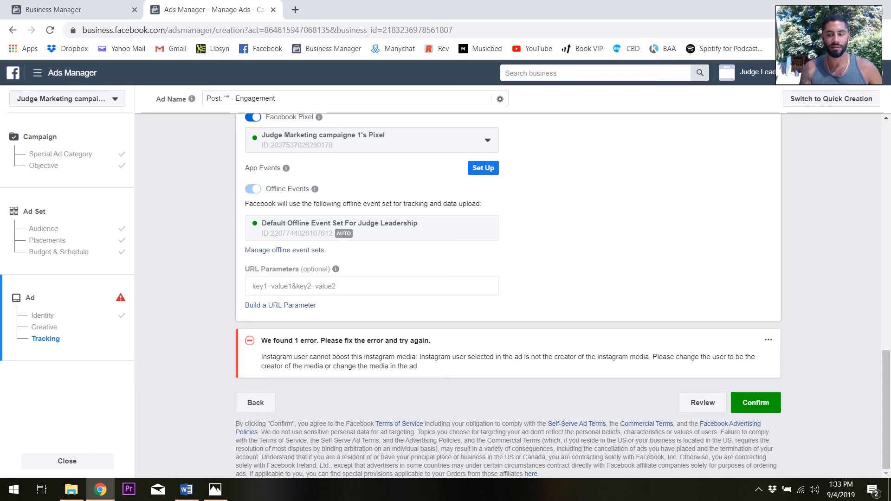
- Set the ad's Instagram account to ridefreeliveboss in the identity settings and submit the ad for confirmation again
scroll(508, 295, up, 5)
scroll(508, 295, up, 10)
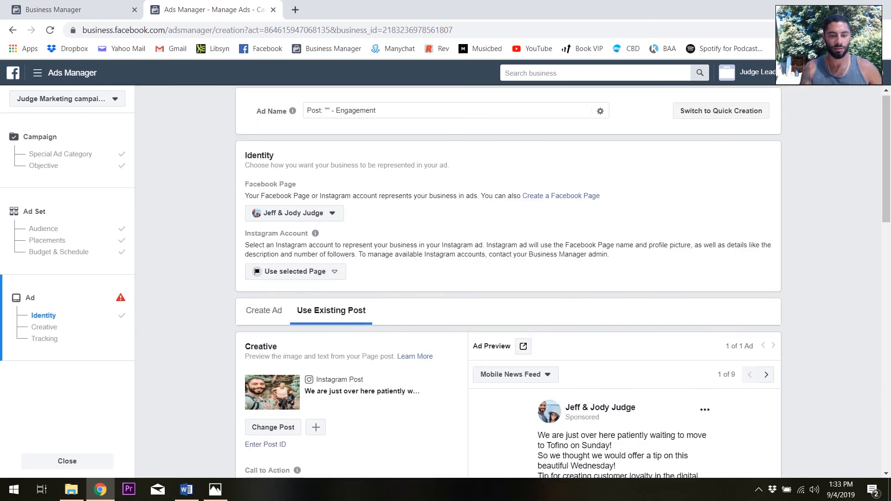
click(295, 272)
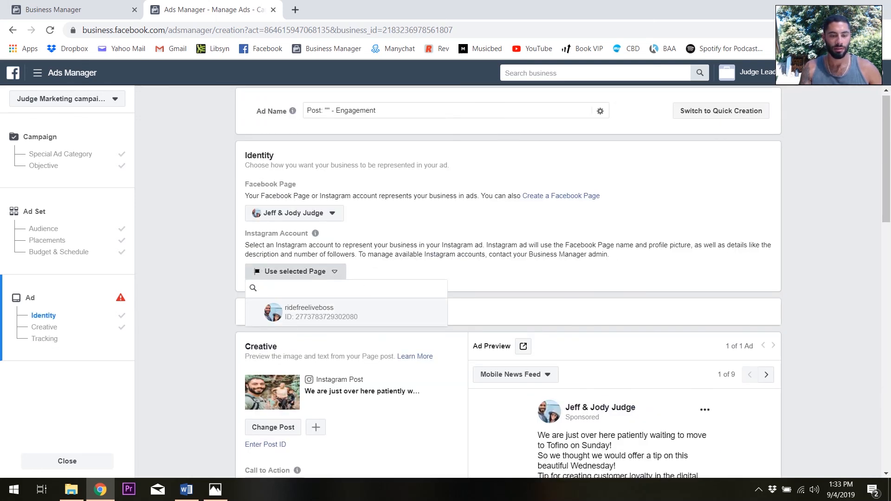
click(309, 312)
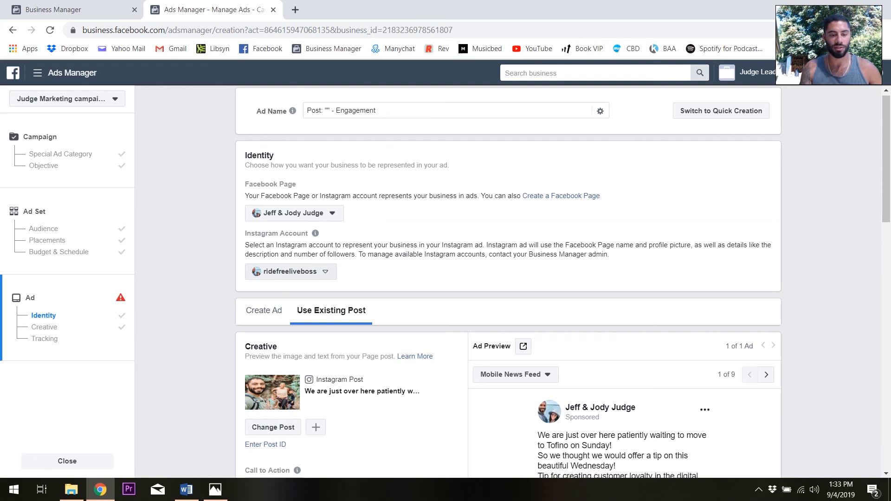
scroll(508, 278, down, 15)
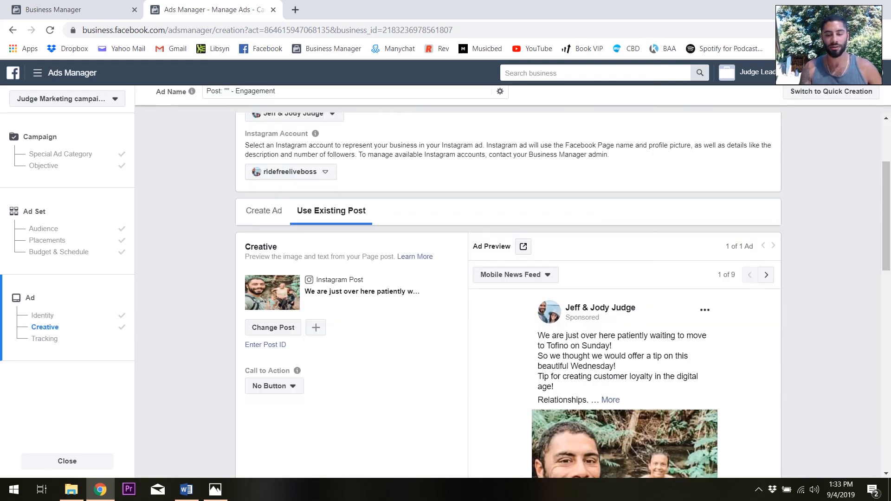
click(755, 402)
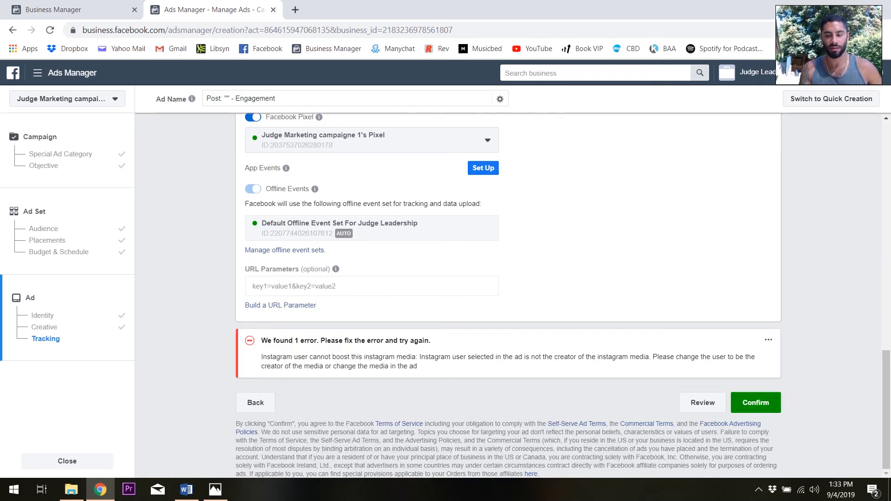